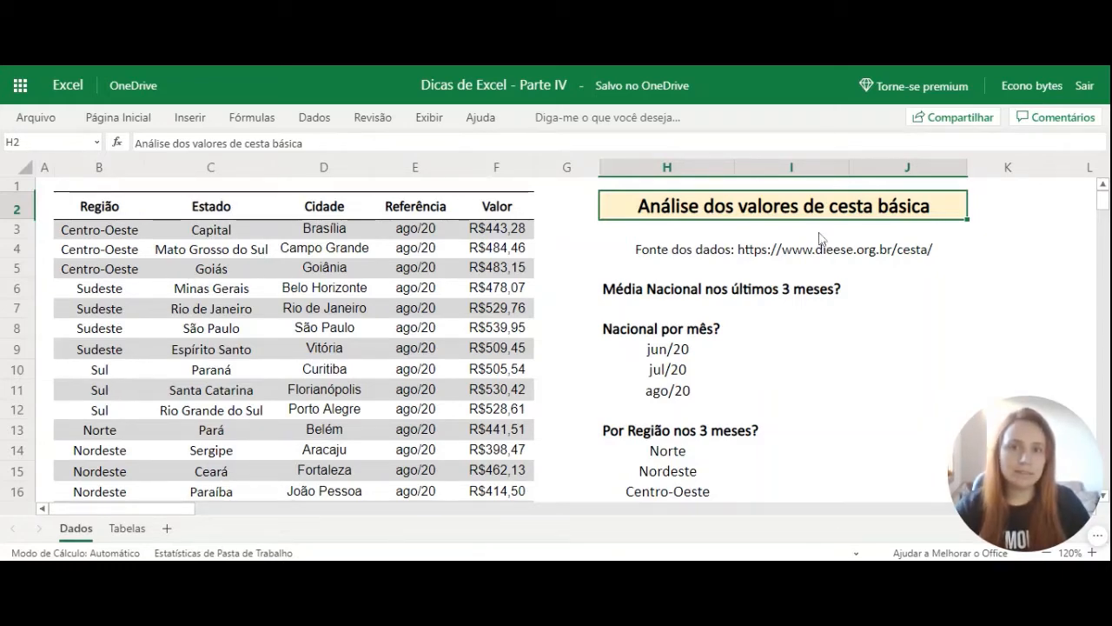
Calculate the national average for the last 3 months in J6 using MÉDIA over the values in F3:F53.
click(835, 253)
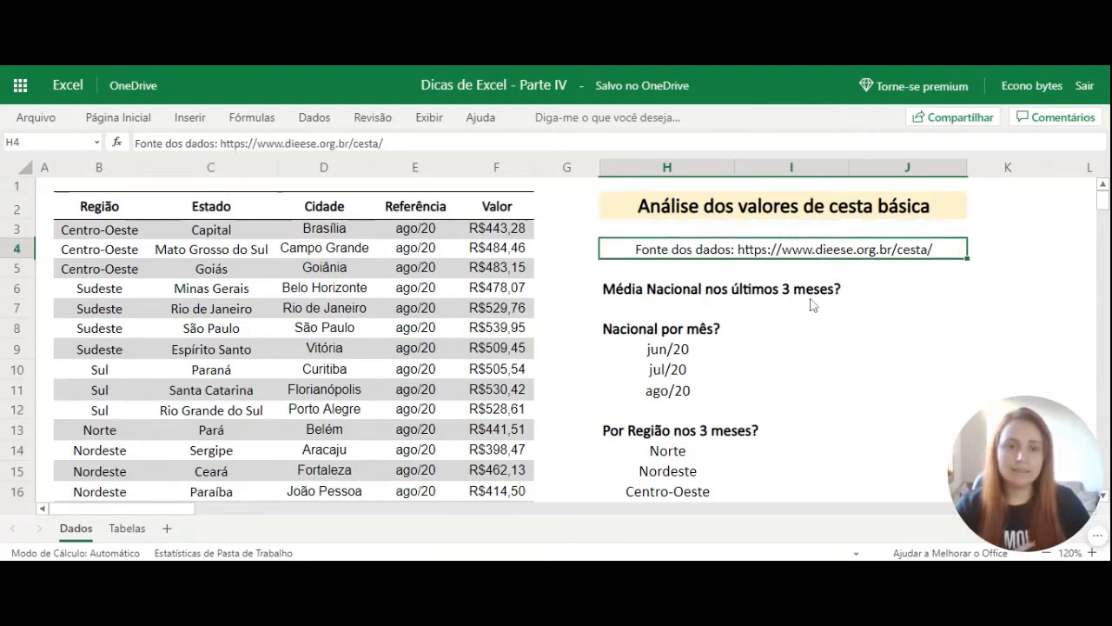
click(867, 293)
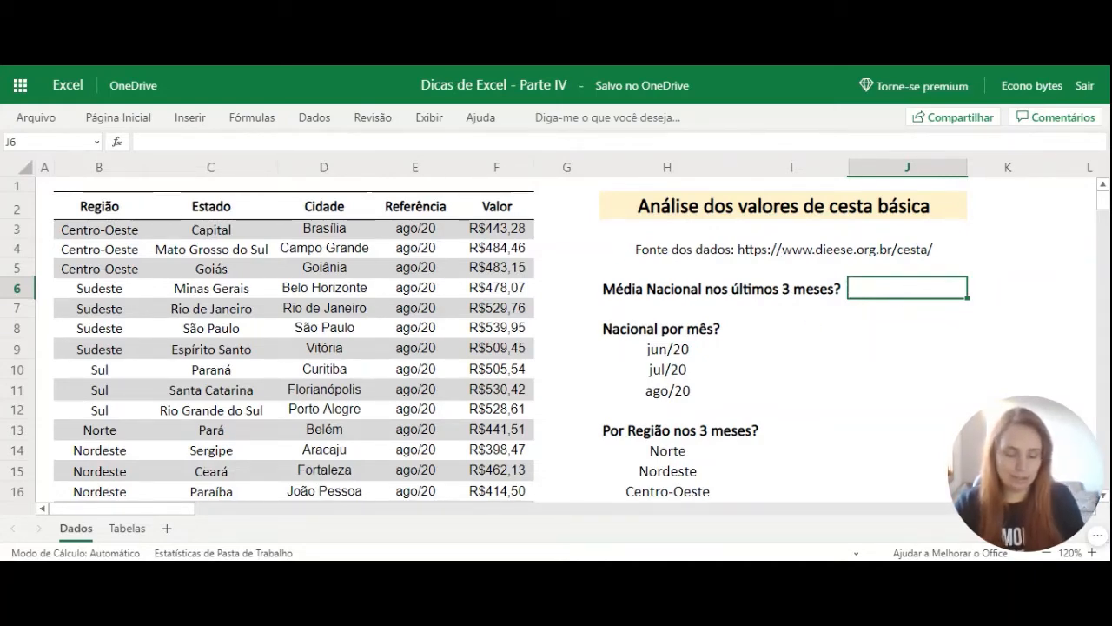
text(=médi)
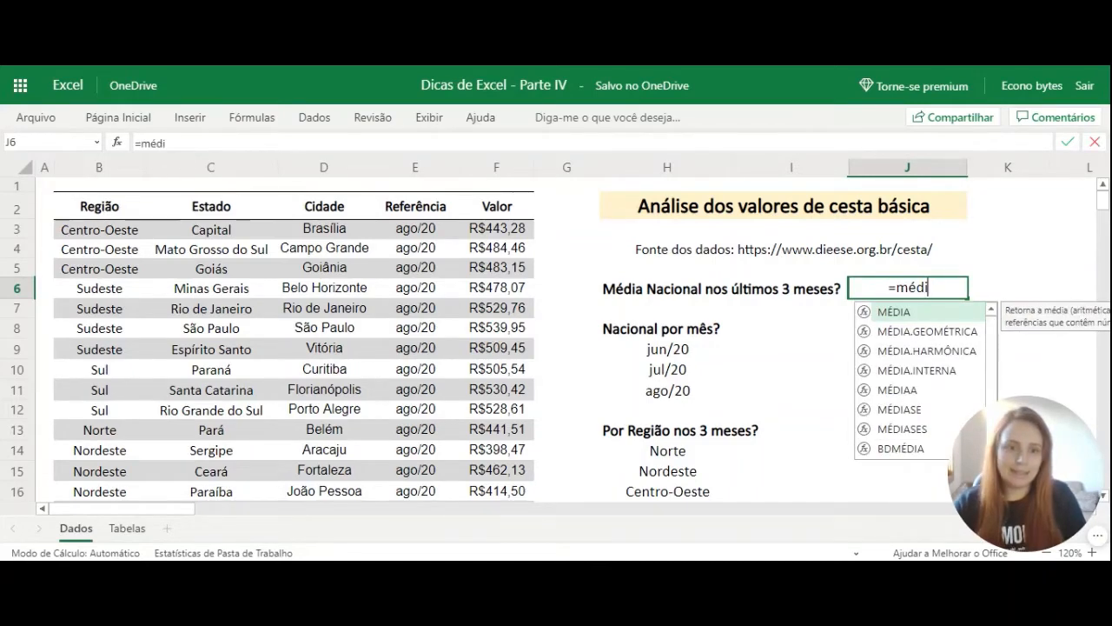
key(Tab)
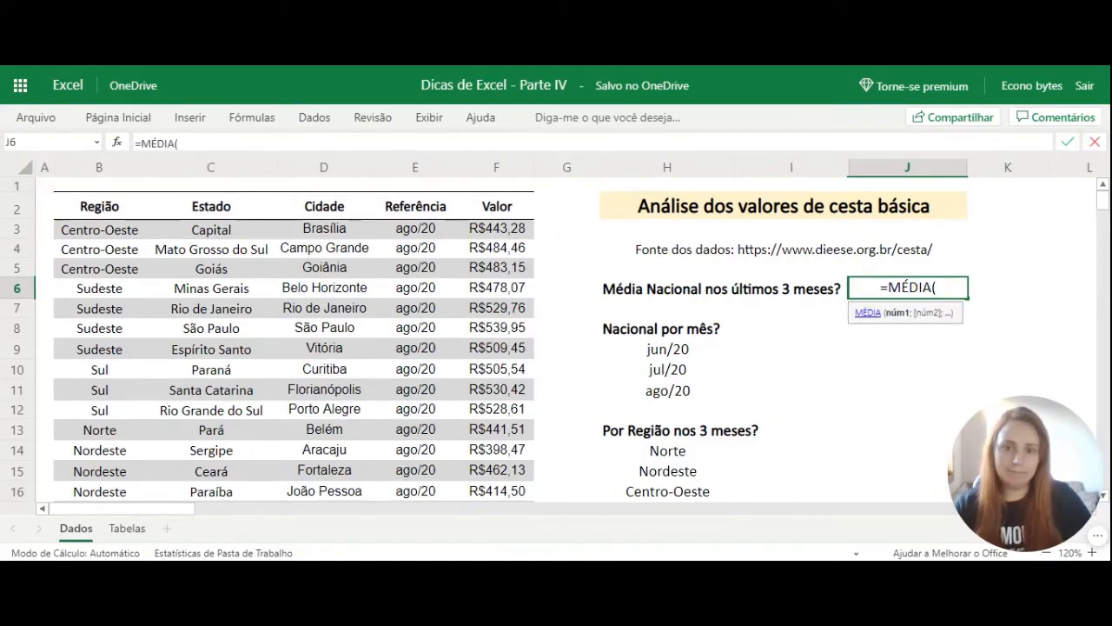
click(514, 232)
key(ctrl+shift+Down)
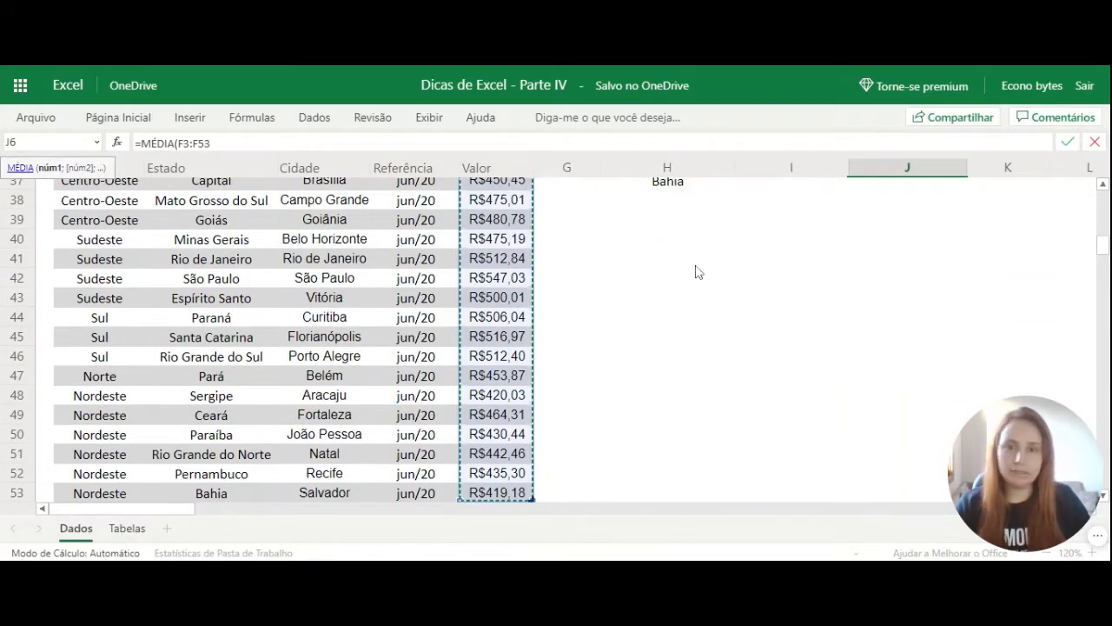
key(Return)
scroll(704, 273, up, 2)
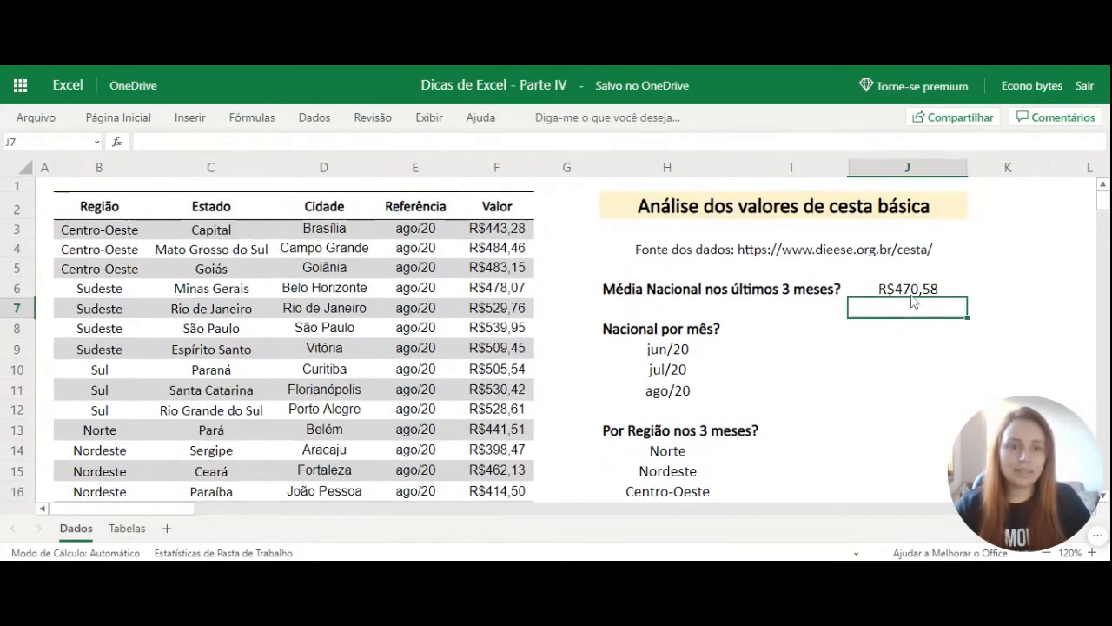
click(912, 296)
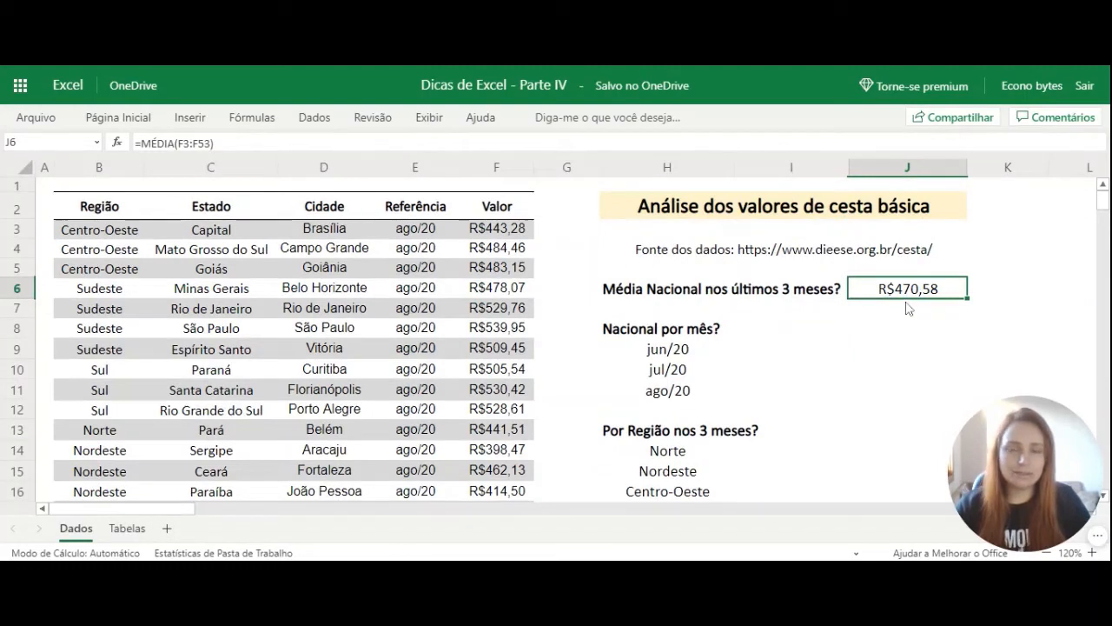
click(738, 298)
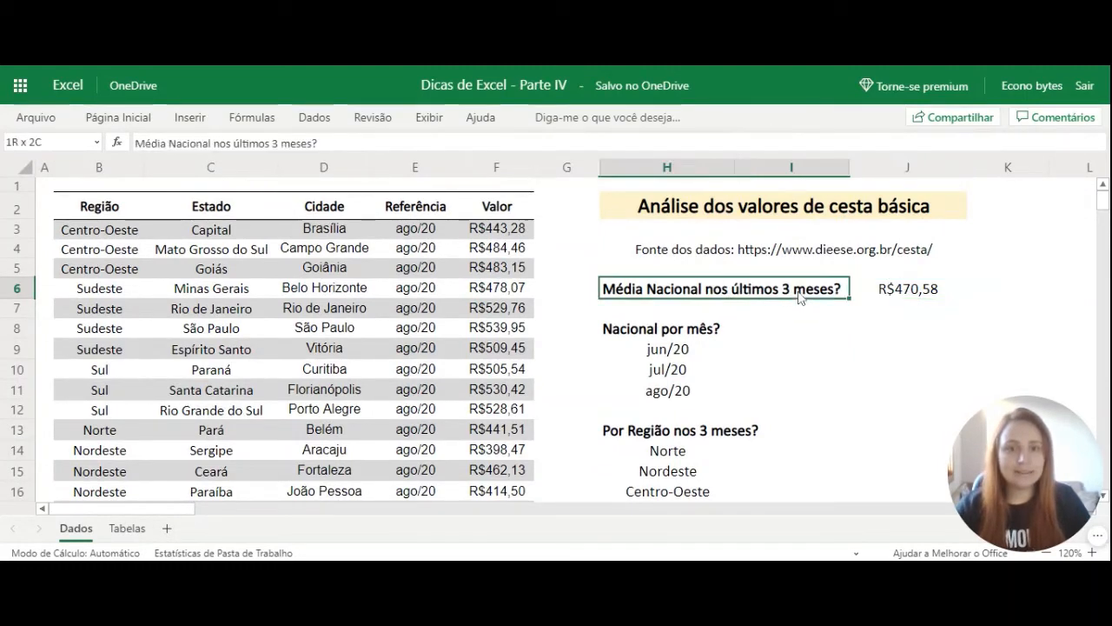
Begin a MÉDIASE formula in I9 for jun/20, using the reference months in E3:E53 as the criteria range.
click(738, 350)
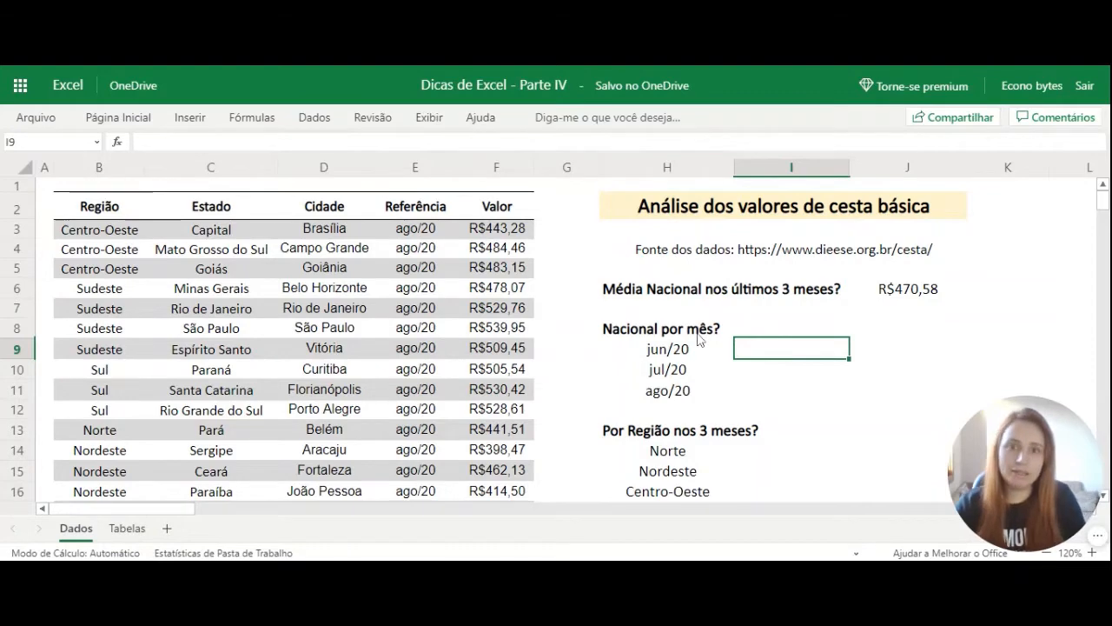
text(=mé)
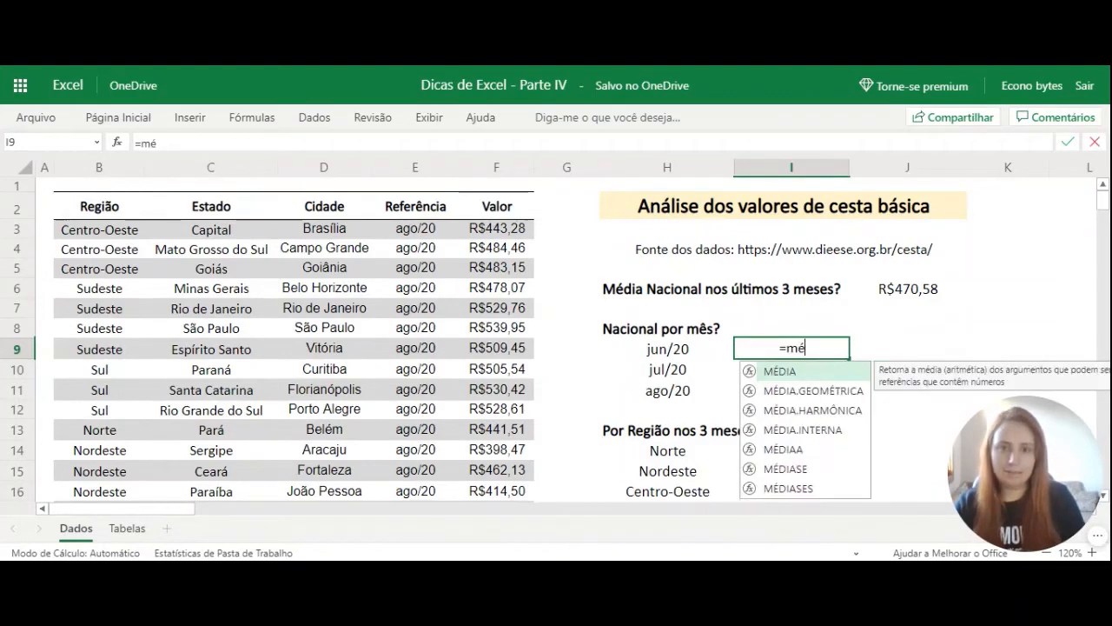
text(dia)
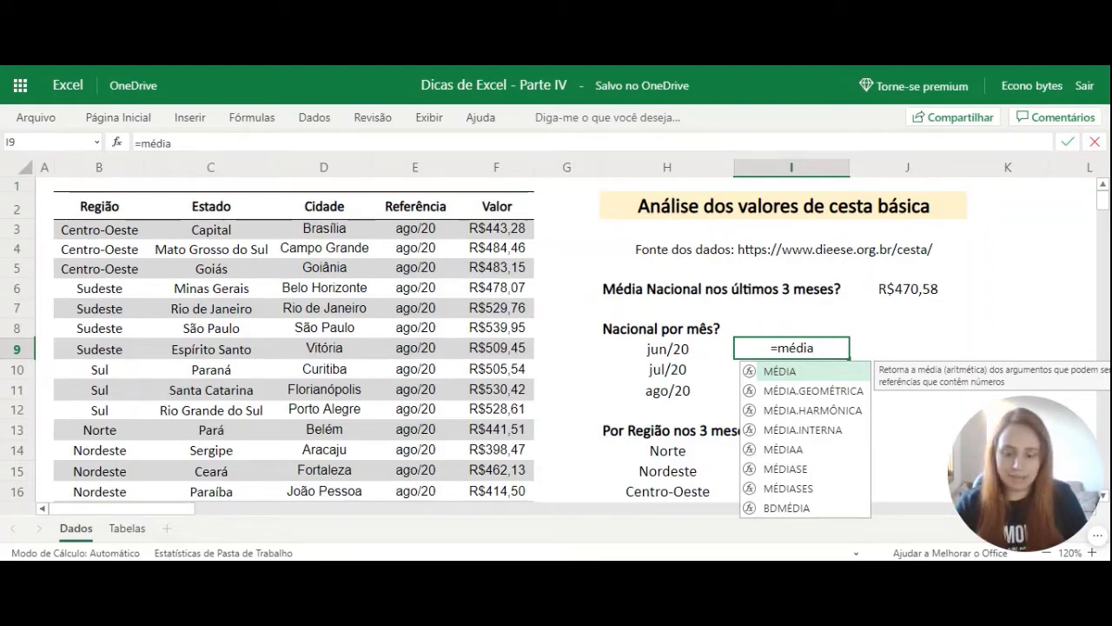
text(se()
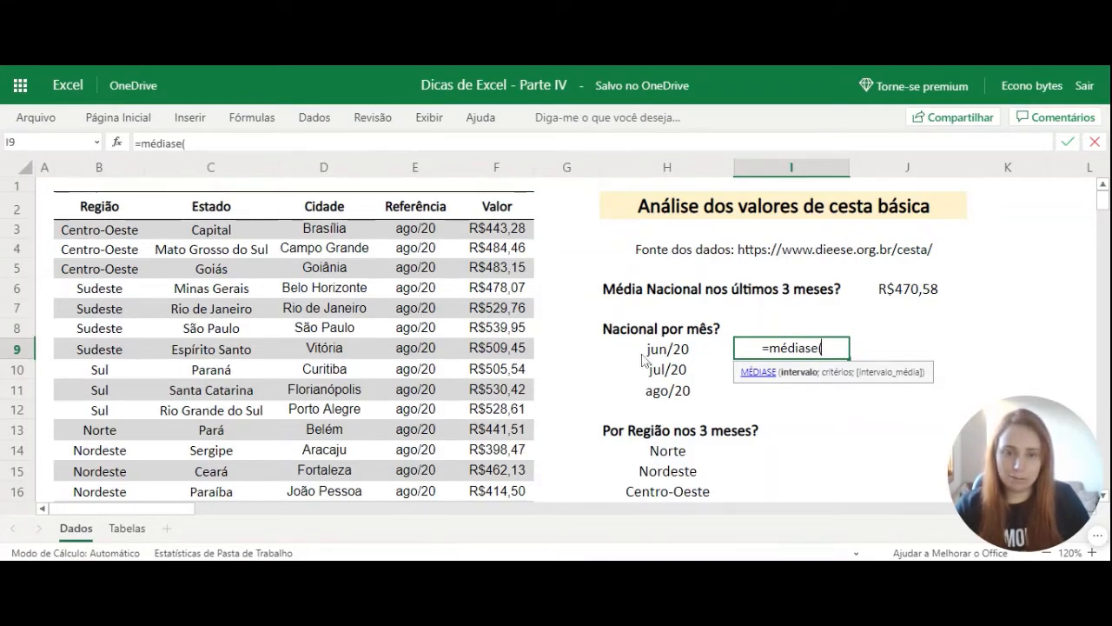
click(414, 235)
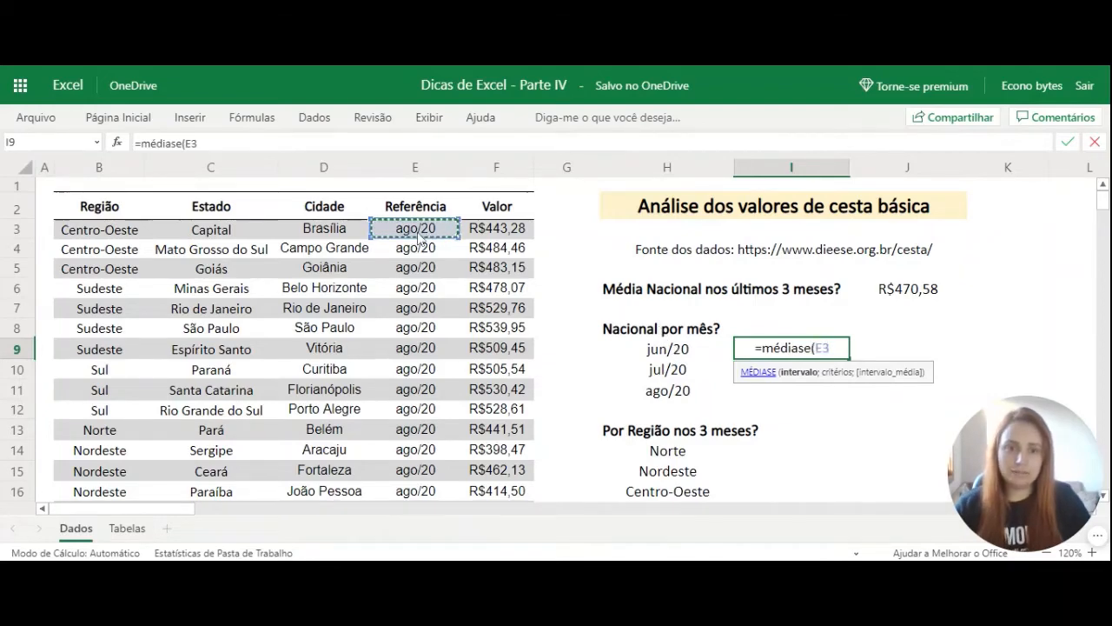
key(ctrl+shift+Down)
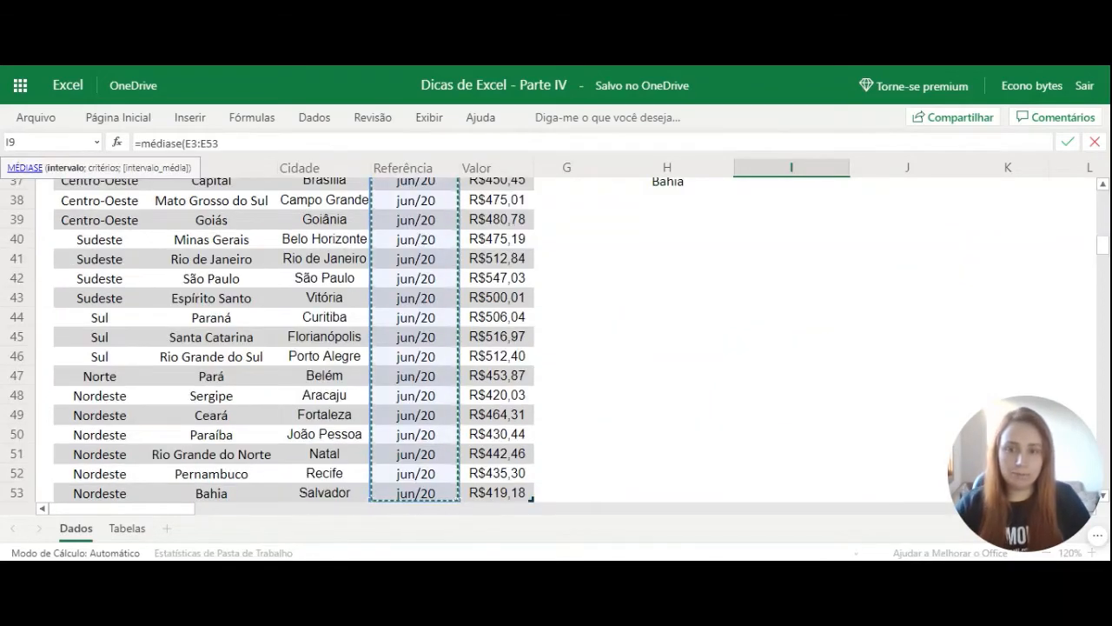
Make the MÉDIASE criteria range in I9 absolute as $E$3:$E$53.
click(219, 143)
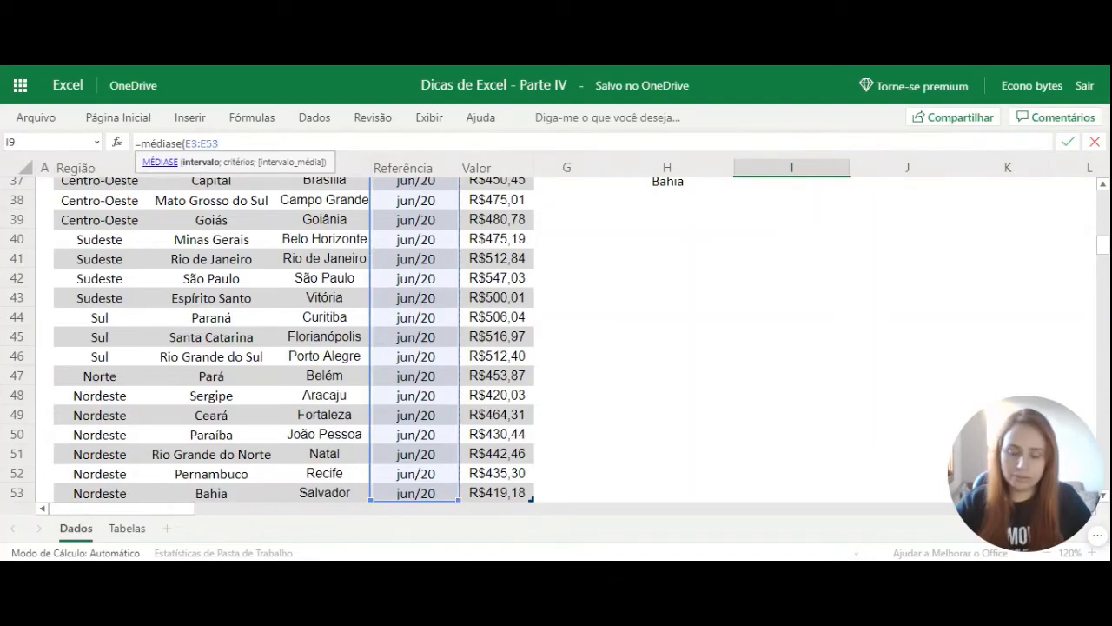
key(F4)
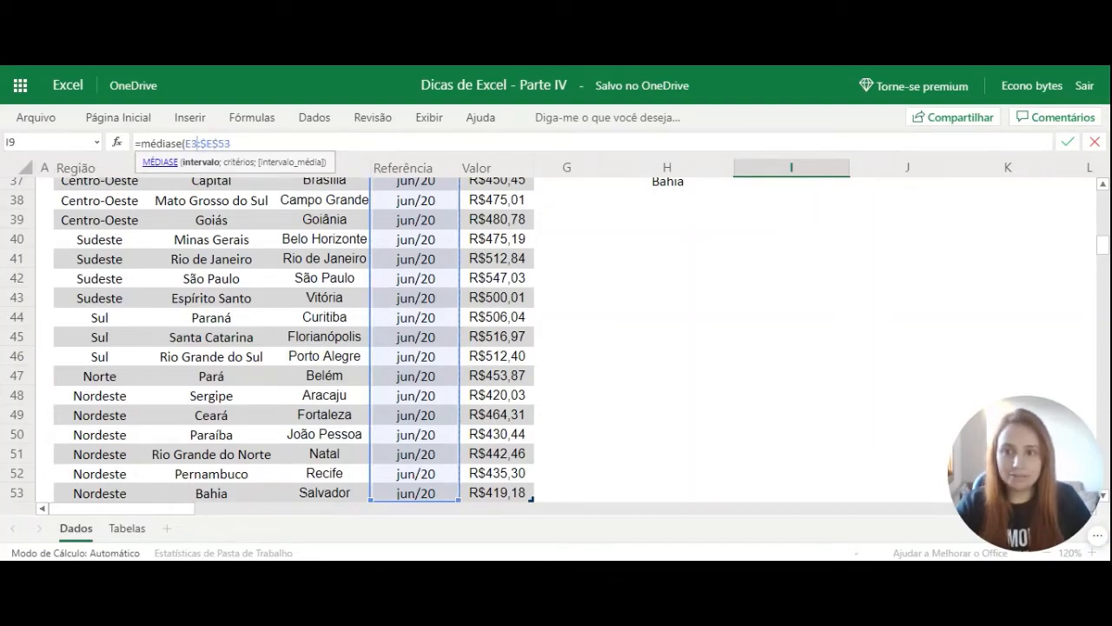
key(F4)
scroll(582, 251, up, 10)
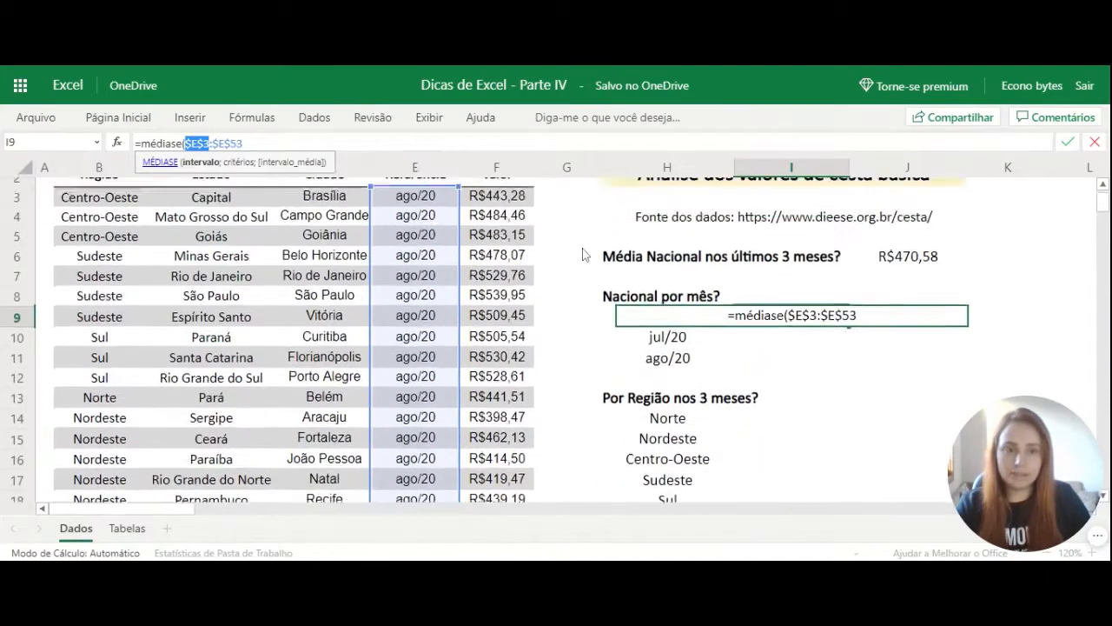
scroll(582, 255, up, 1)
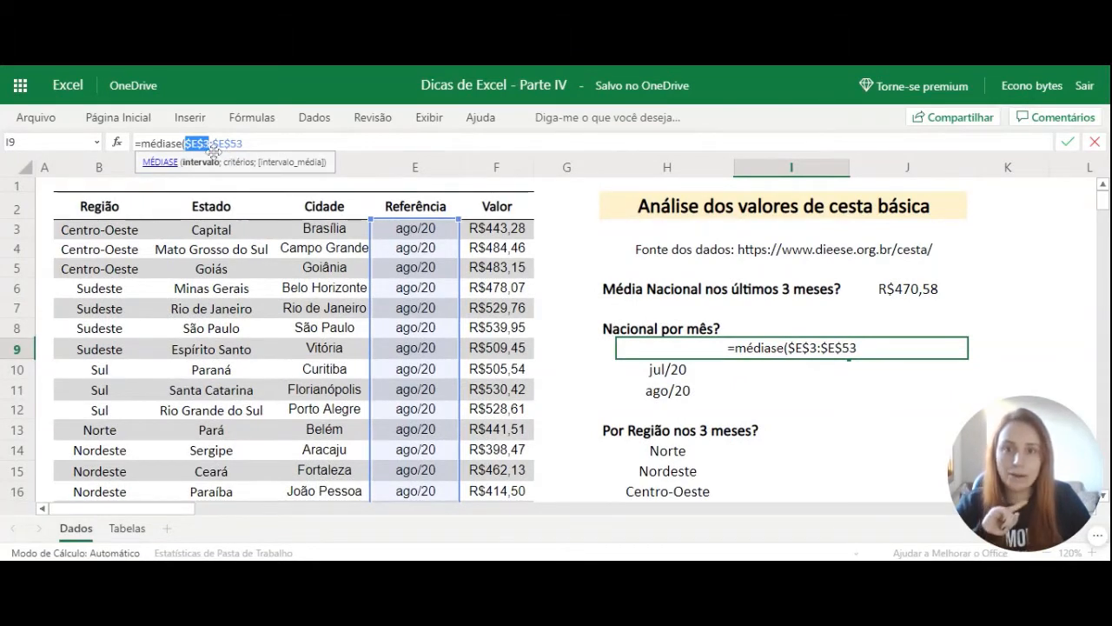
click(246, 144)
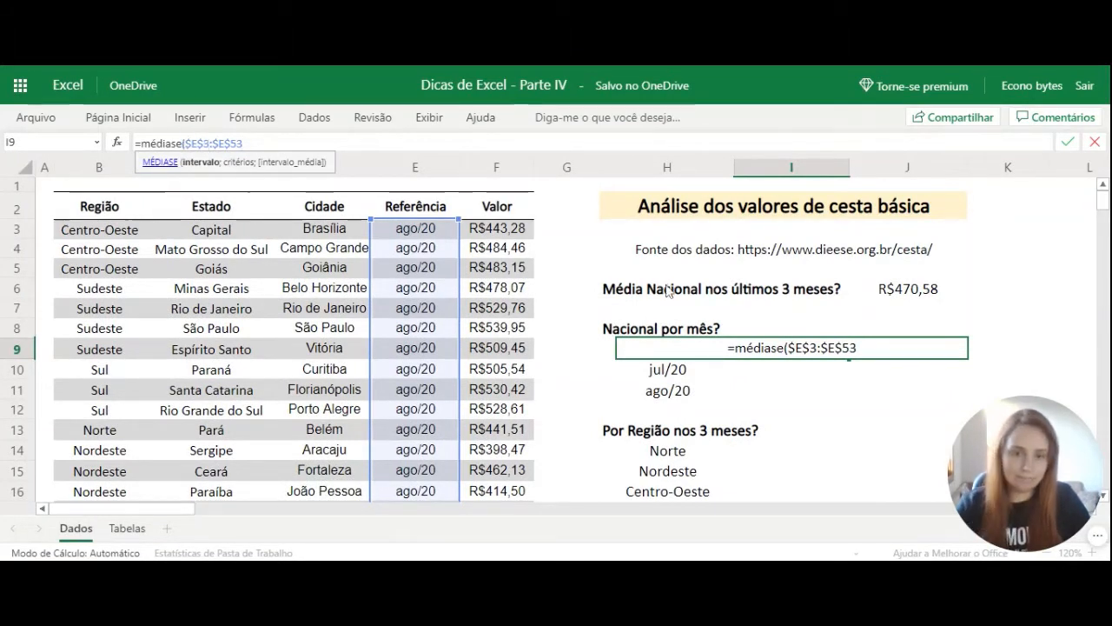
Complete the I9 formula with H9 as the criterion and $F$3:$F$53 as the average range.
text(;)
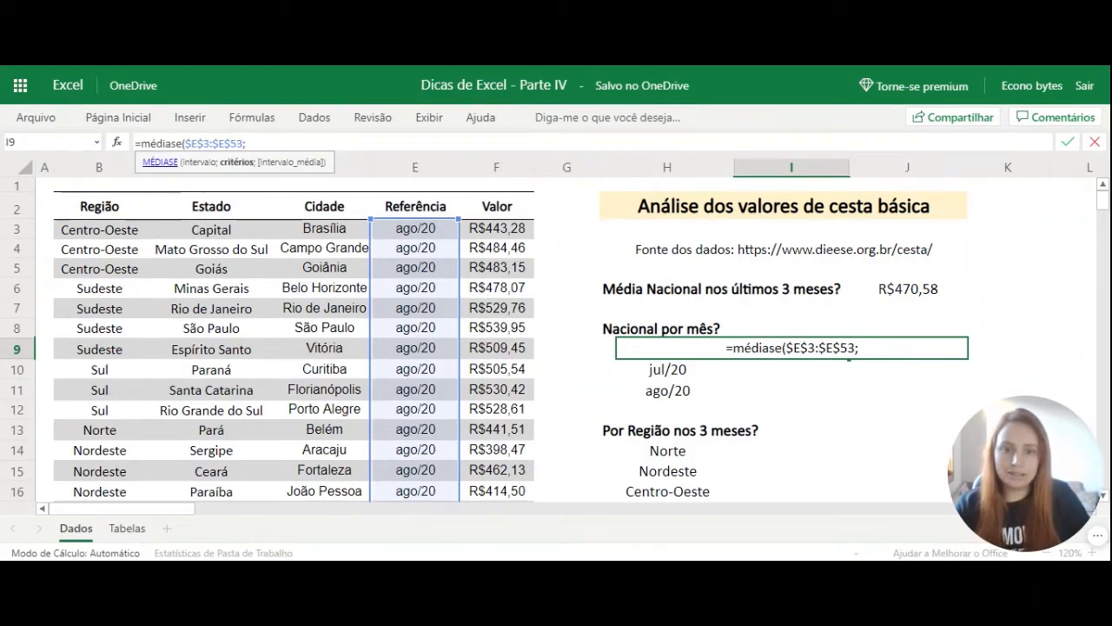
click(606, 346)
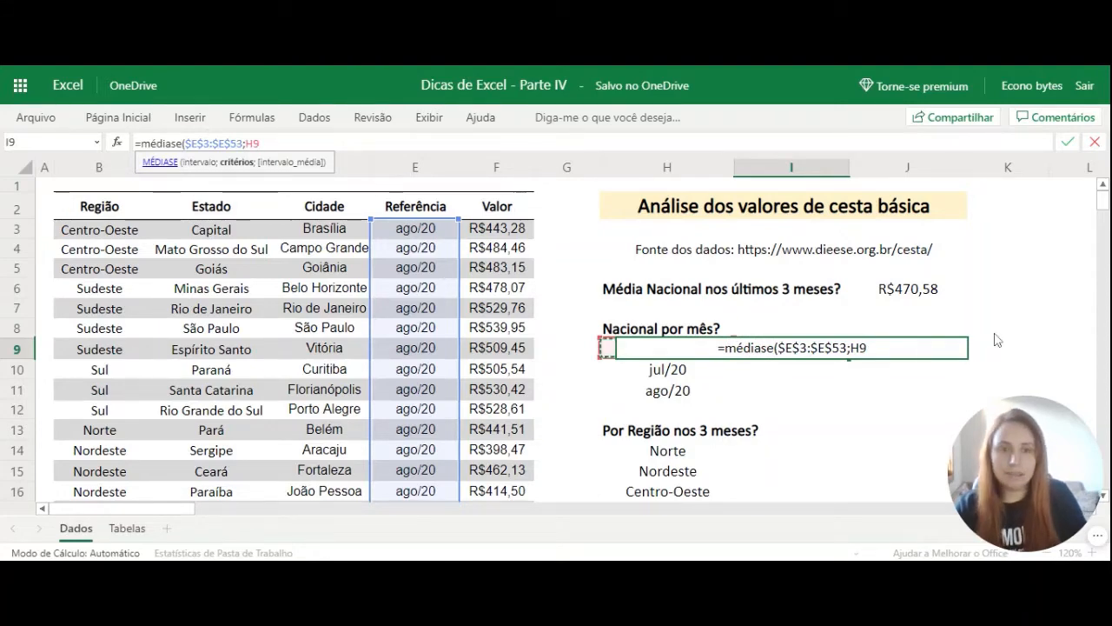
text(;)
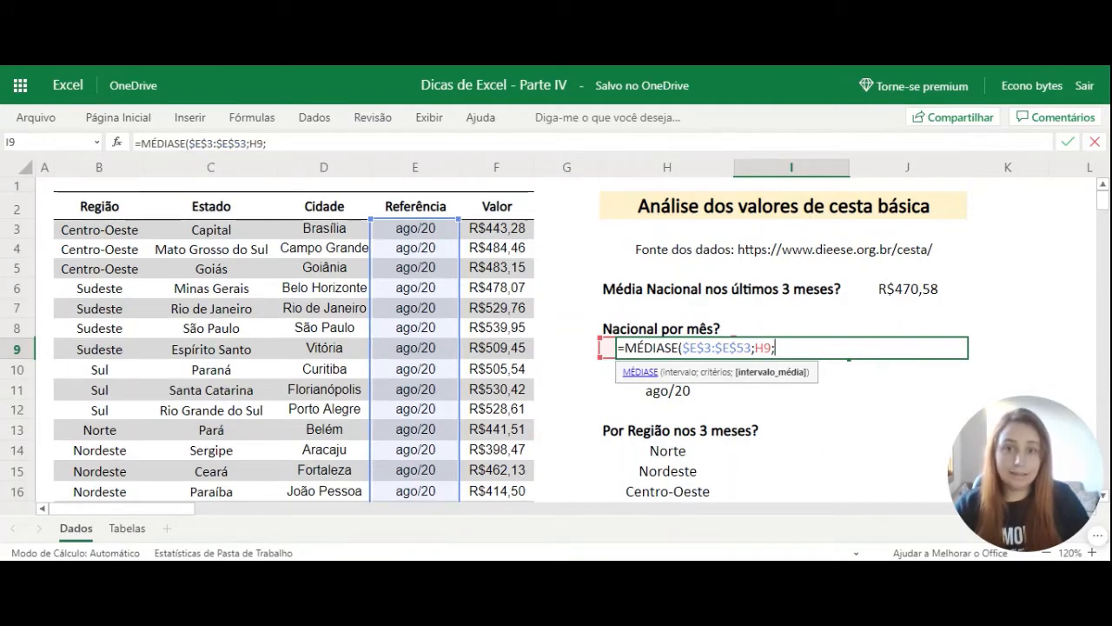
click(517, 236)
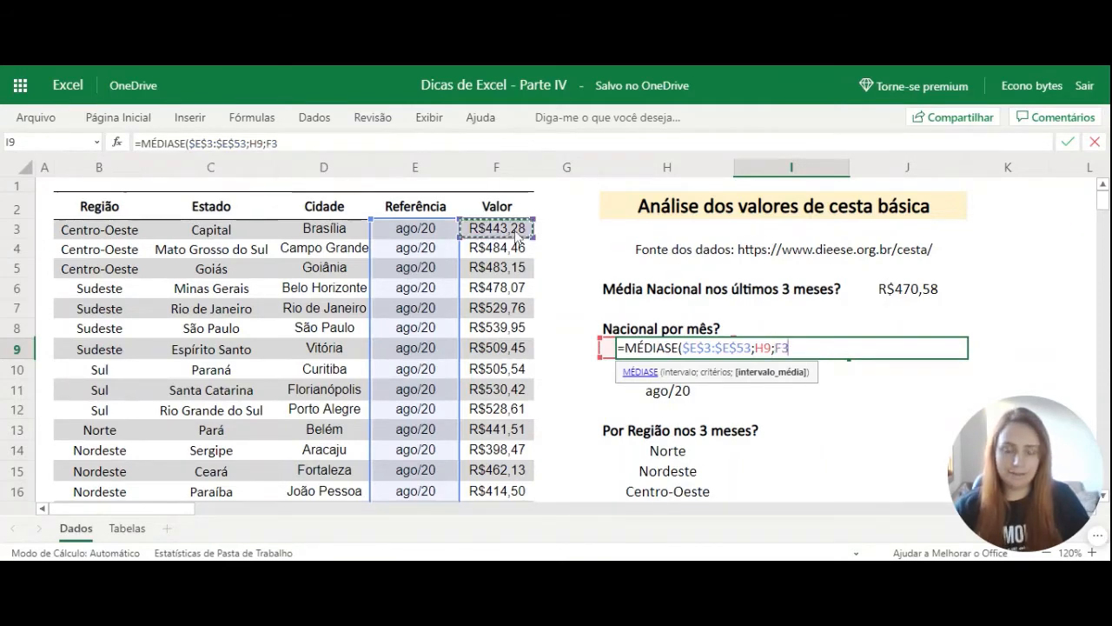
key(ctrl+shift+Down)
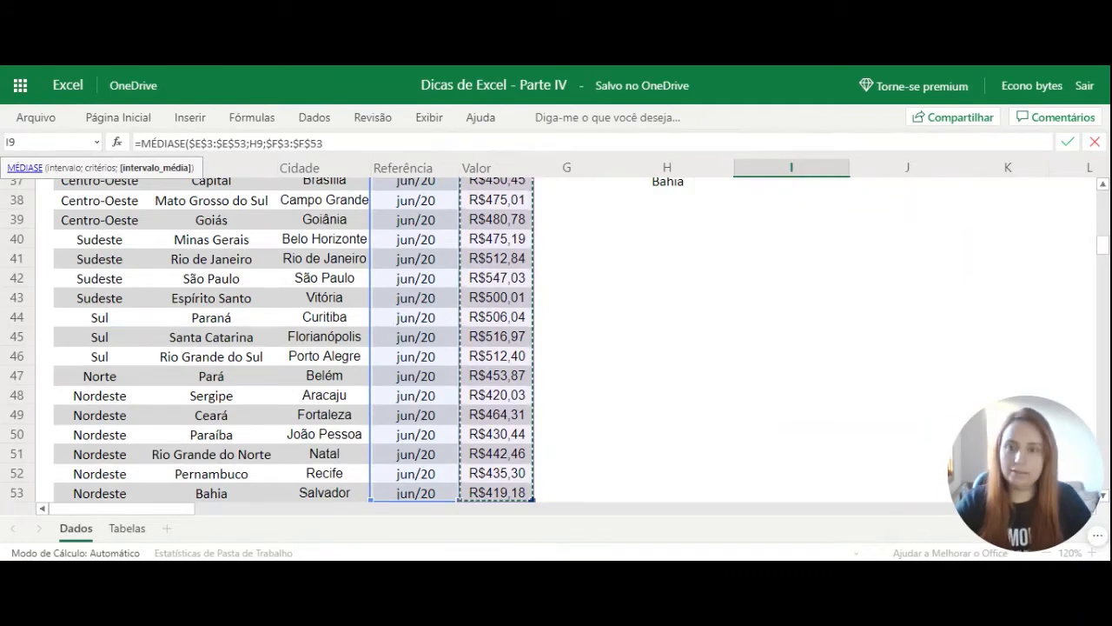
key(F4)
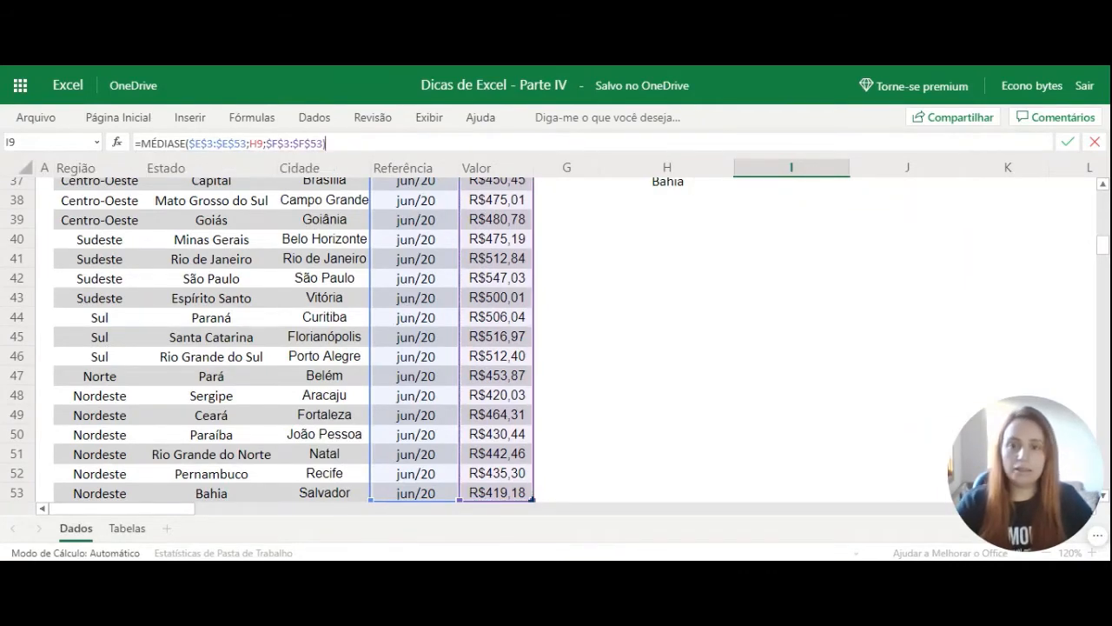
key(Return)
Fill the monthly average formula from I9 down to the jul/20 and ago/20 rows.
scroll(804, 318, up, 3)
click(816, 352)
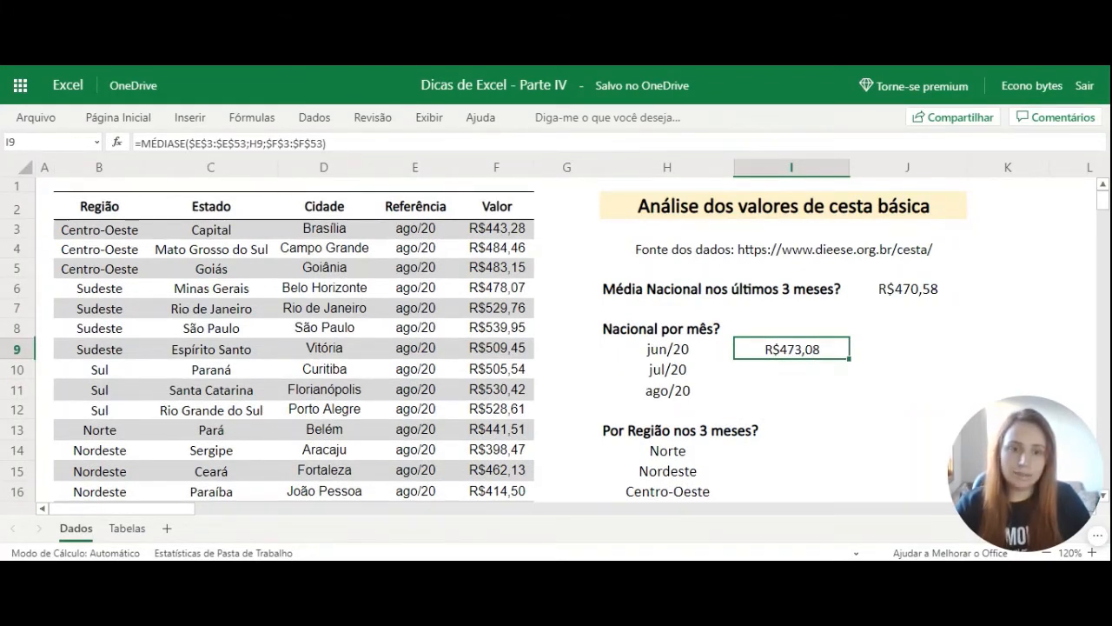
double_click(849, 359)
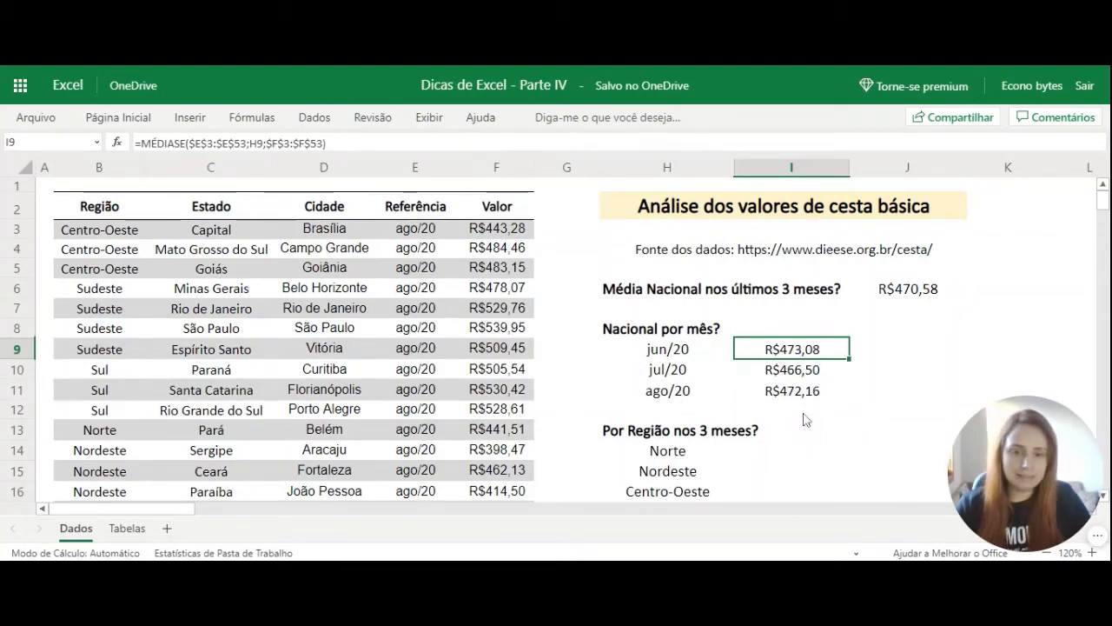
Begin a MÉDIASE formula in I14 for the Norte region, with the Região column $B$3:$B$53 as the absolute criteria range.
scroll(804, 419, down, 3)
click(780, 296)
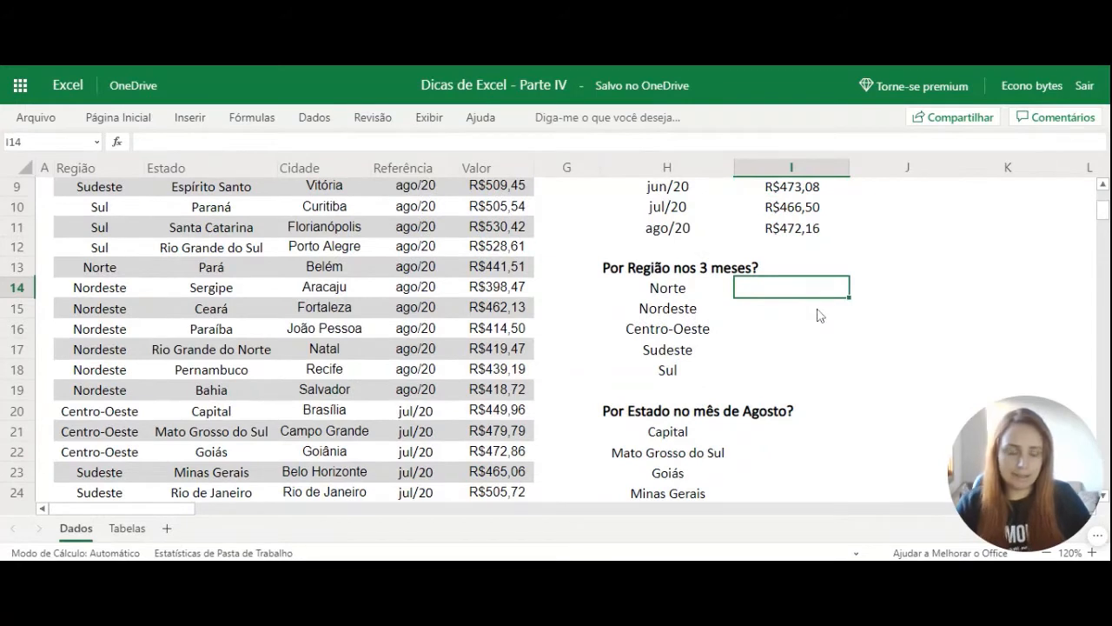
text(=m)
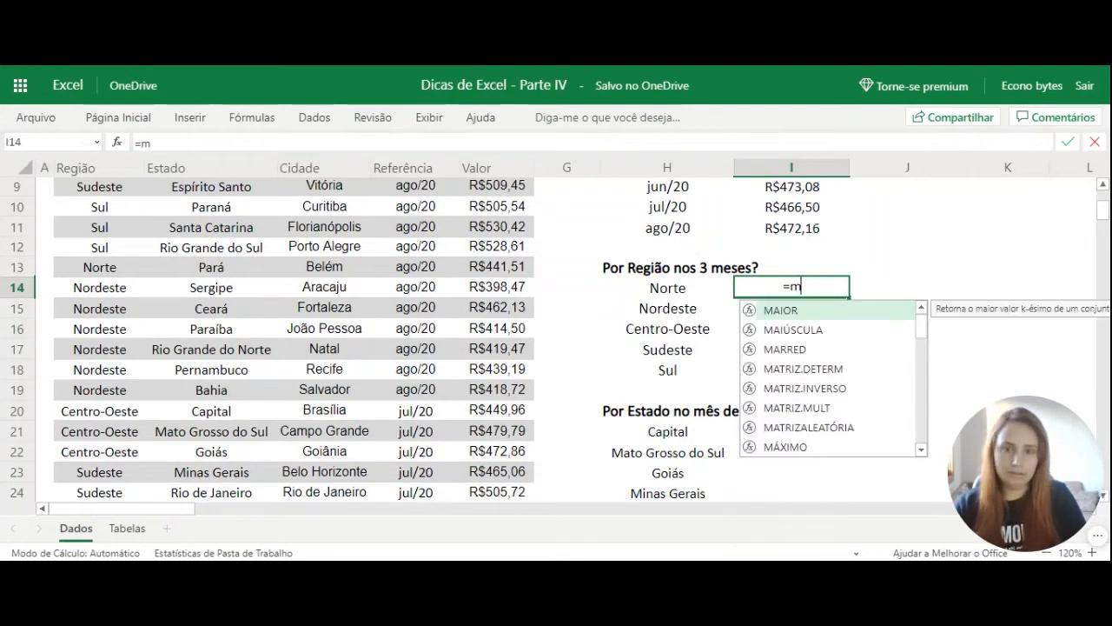
text(édiase)
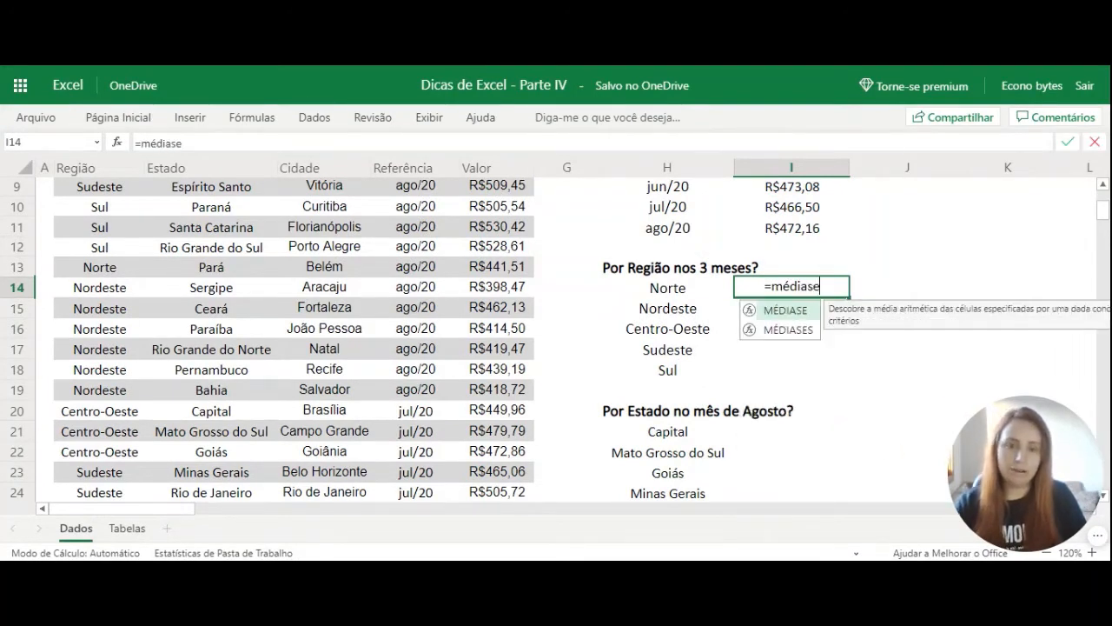
text(()
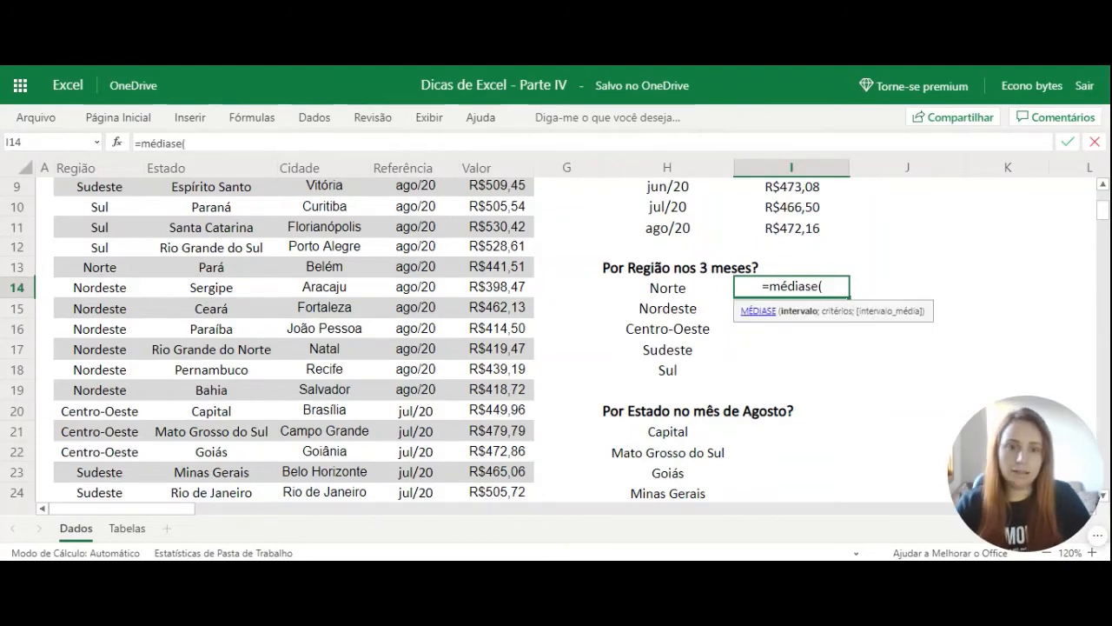
scroll(745, 366, up, 5)
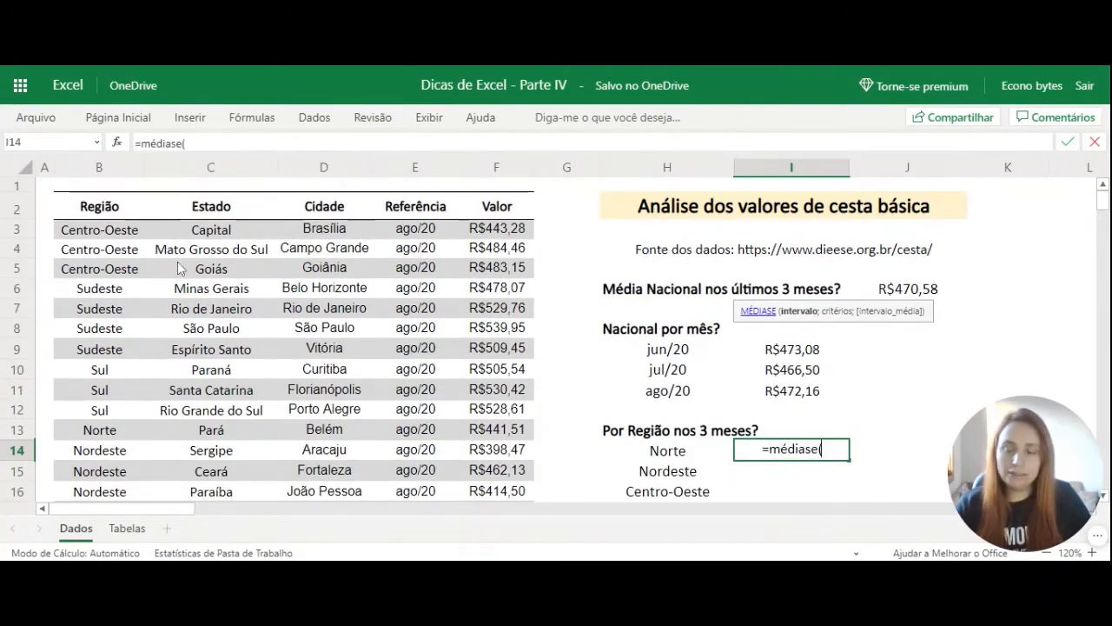
click(123, 234)
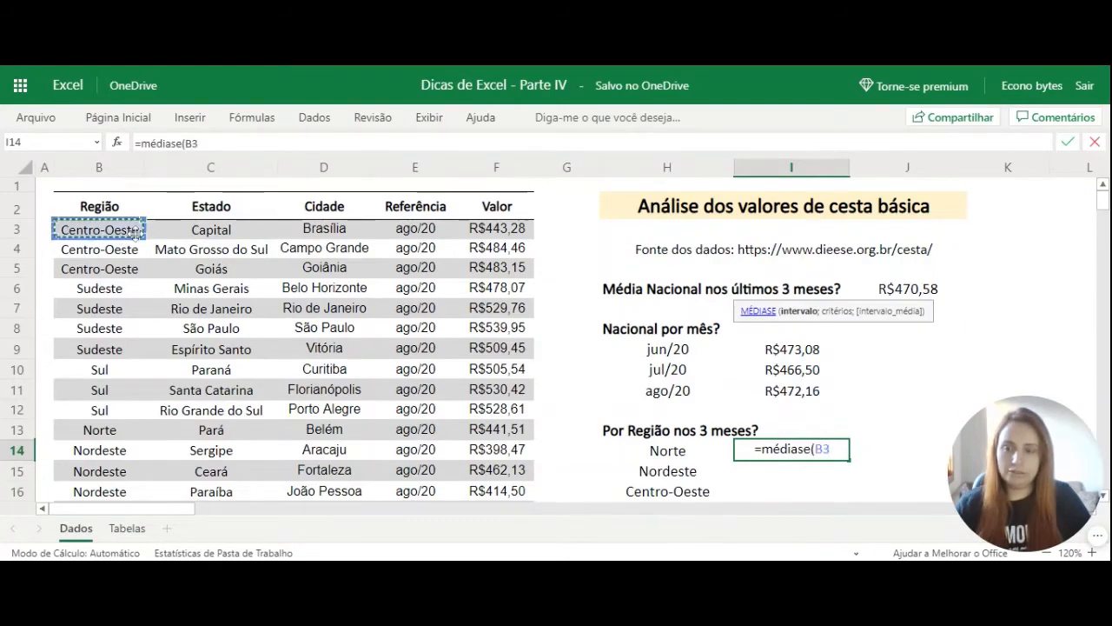
key(ctrl+shift+Down)
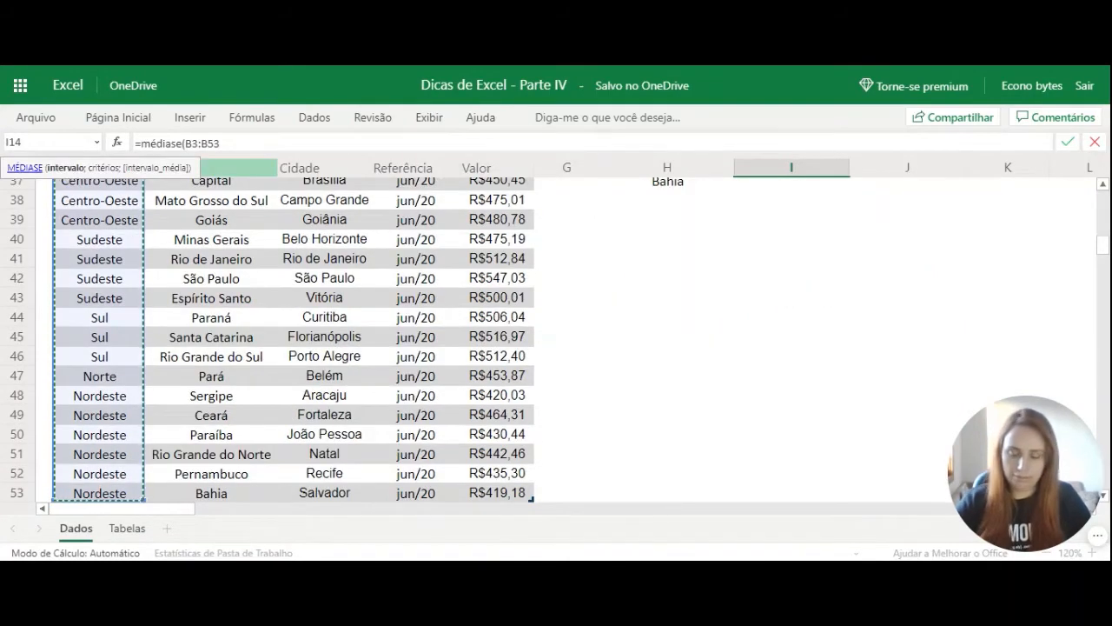
key(F4)
text(;)
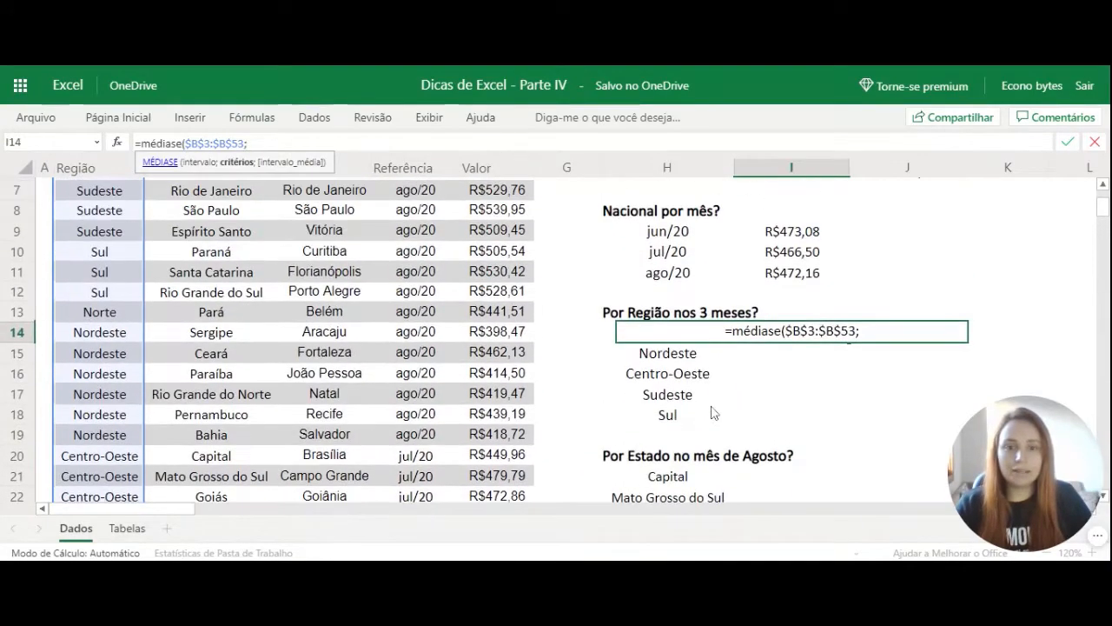
Complete the I14 formula with H14 as the criterion and $F$3:$F$53 as the average range.
click(606, 457)
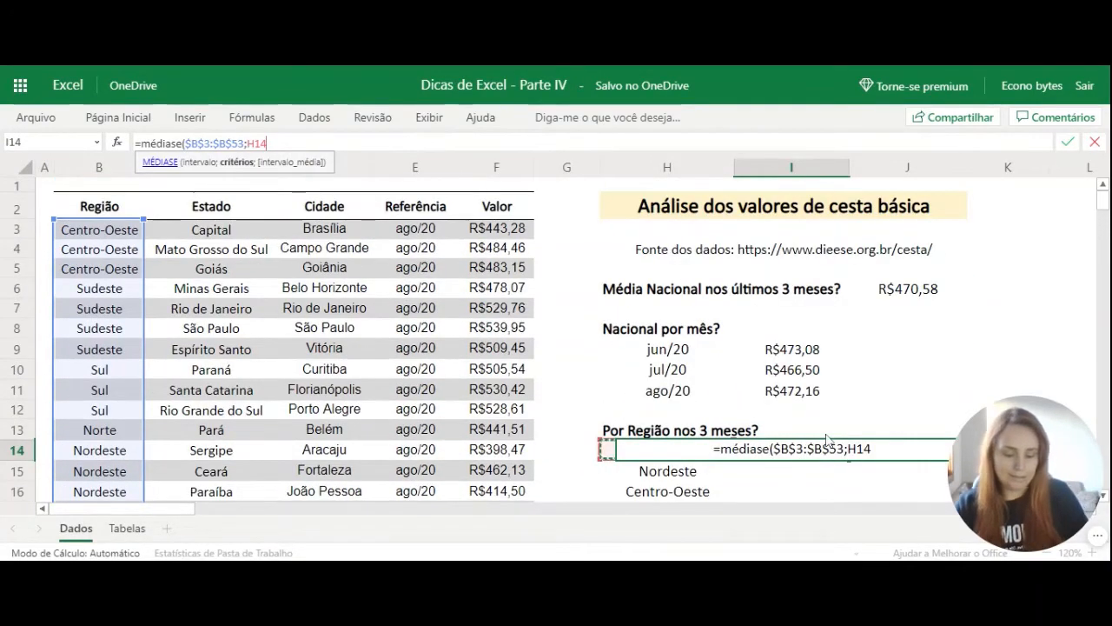
text(;)
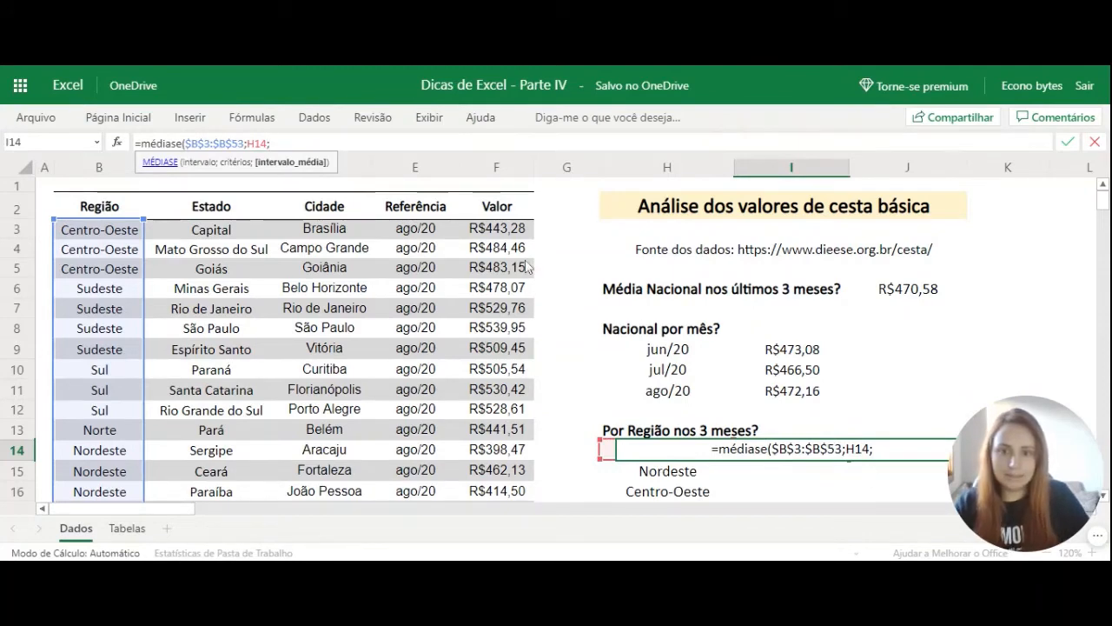
click(521, 233)
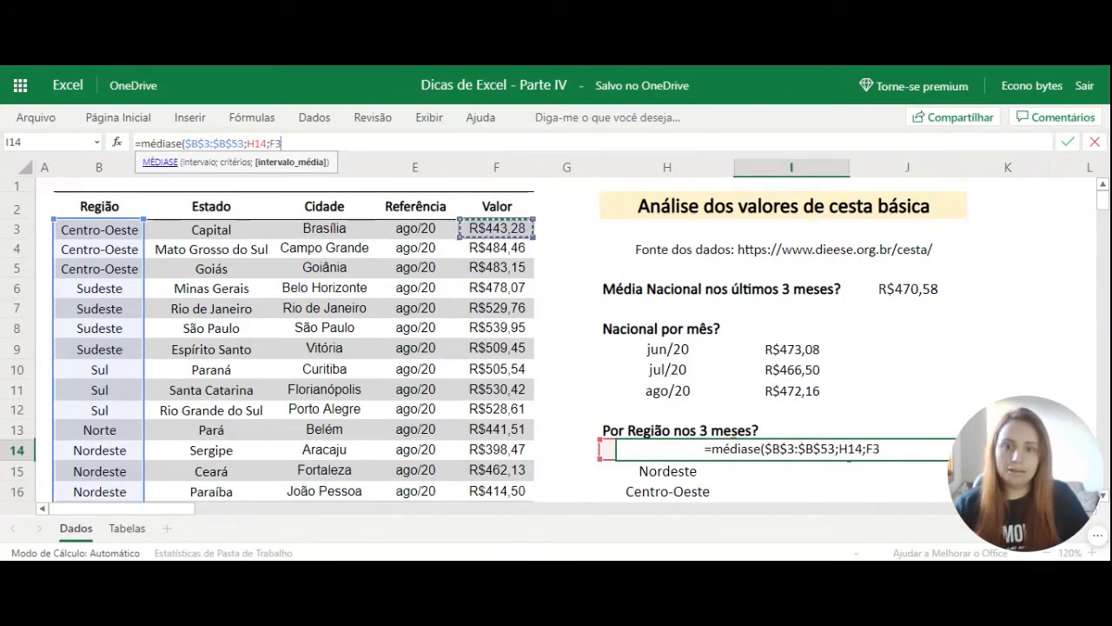
key(BackSpace)
key(BackSpace)
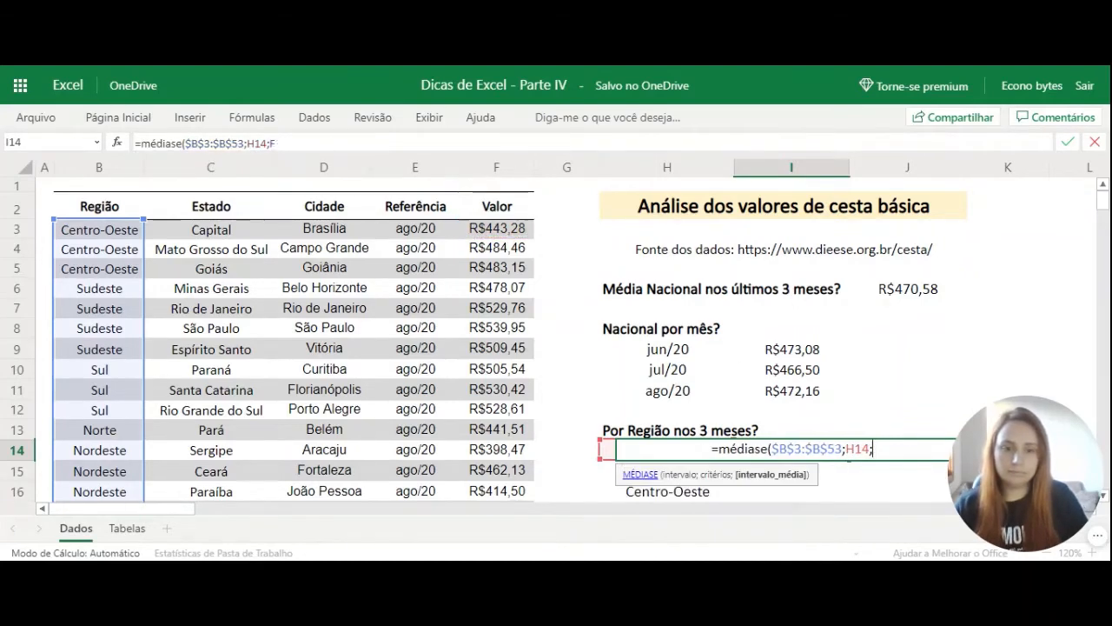
click(496, 231)
key(ctrl+shift+Down)
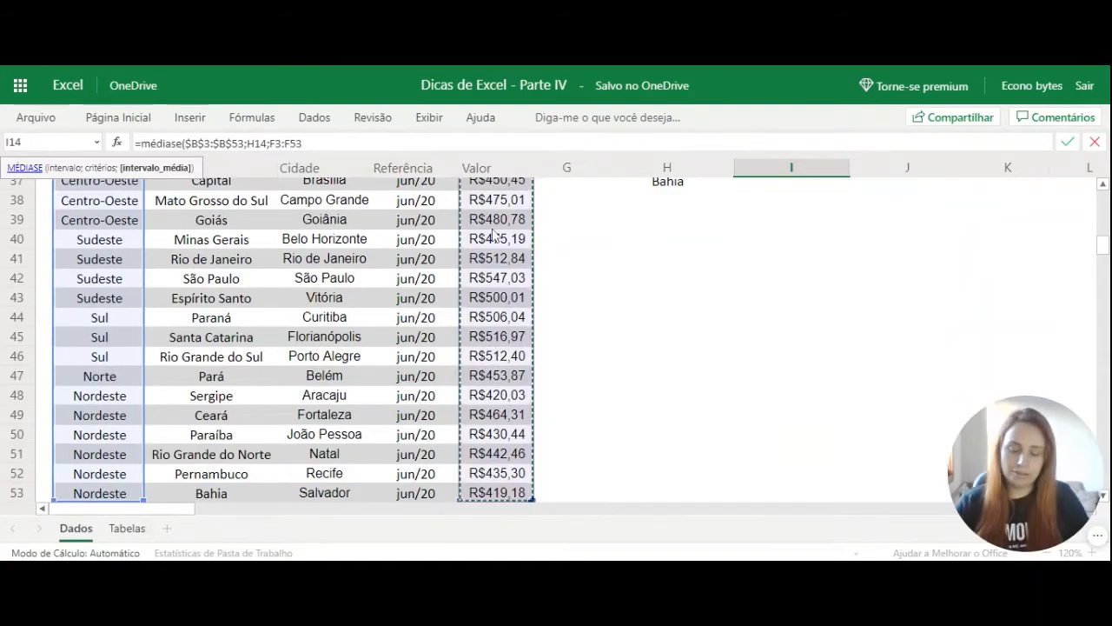
key(F4)
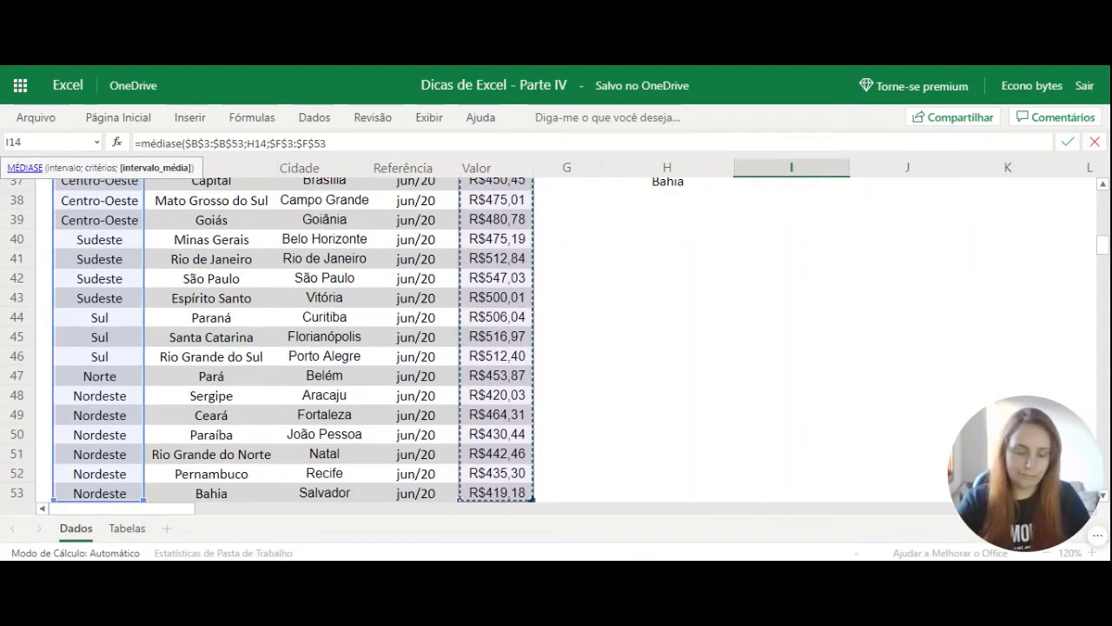
text())
key(Return)
Fill the regional average formula from I14 down through the Nordeste, Centro-Oeste, Sudeste and Sul rows.
scroll(810, 372, up, 5)
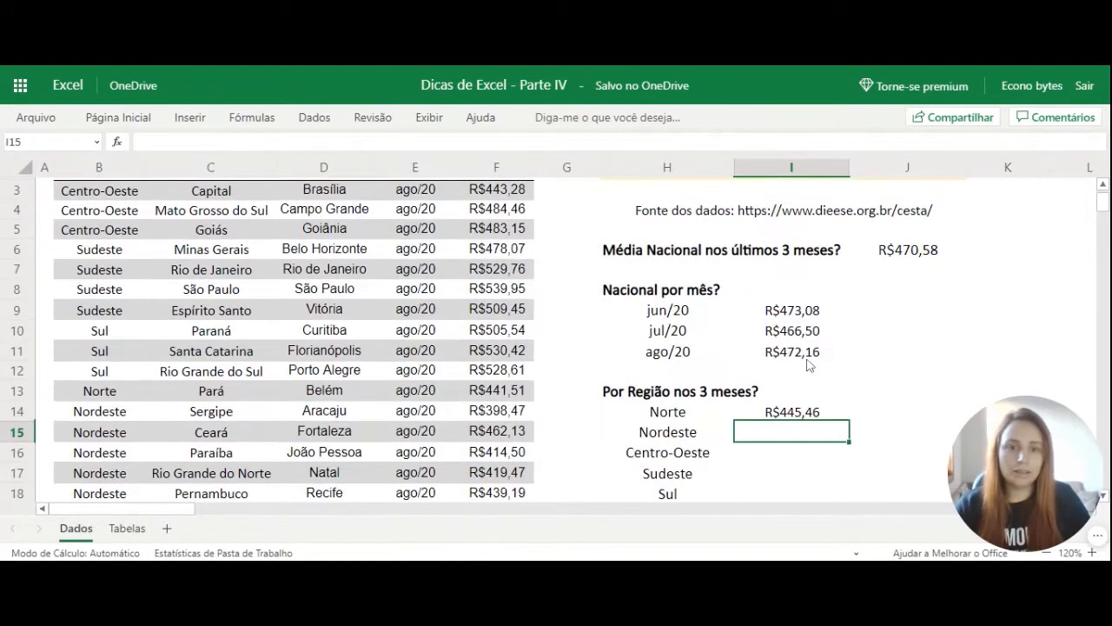
scroll(811, 372, down, 2)
click(824, 333)
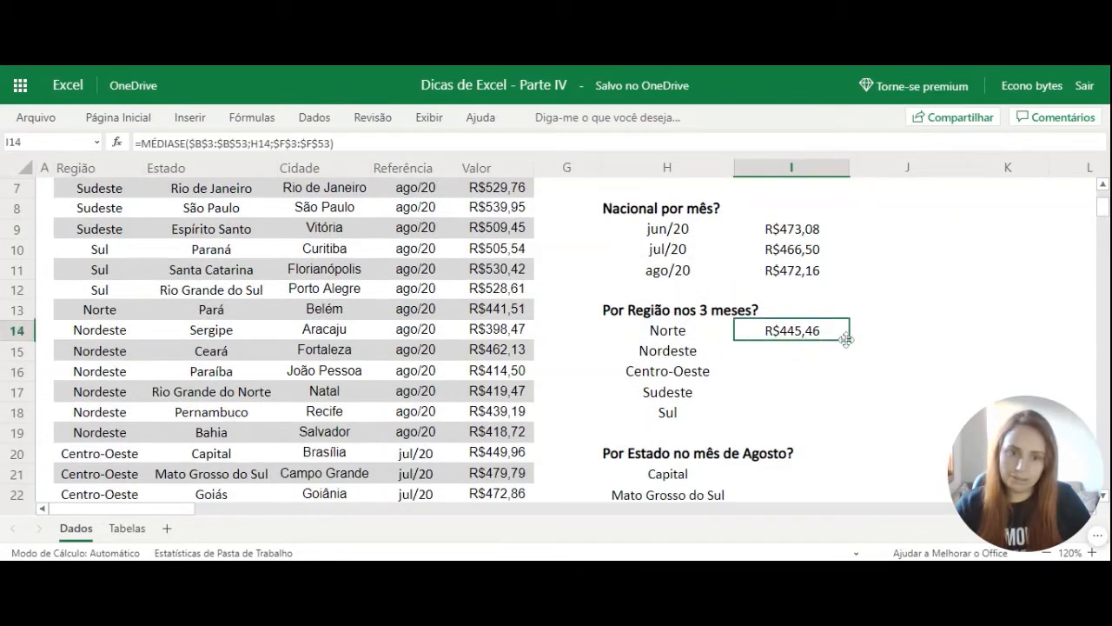
double_click(849, 339)
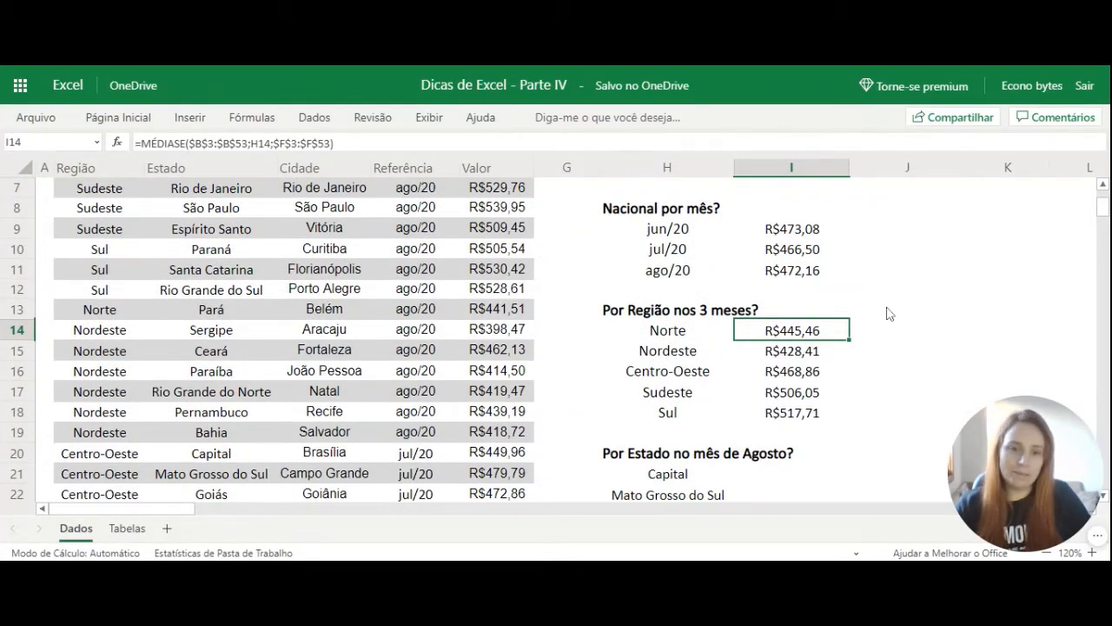
Start a MÉDIASES formula in I21 for the Capital row of the August averages by state.
scroll(916, 252, down, 4)
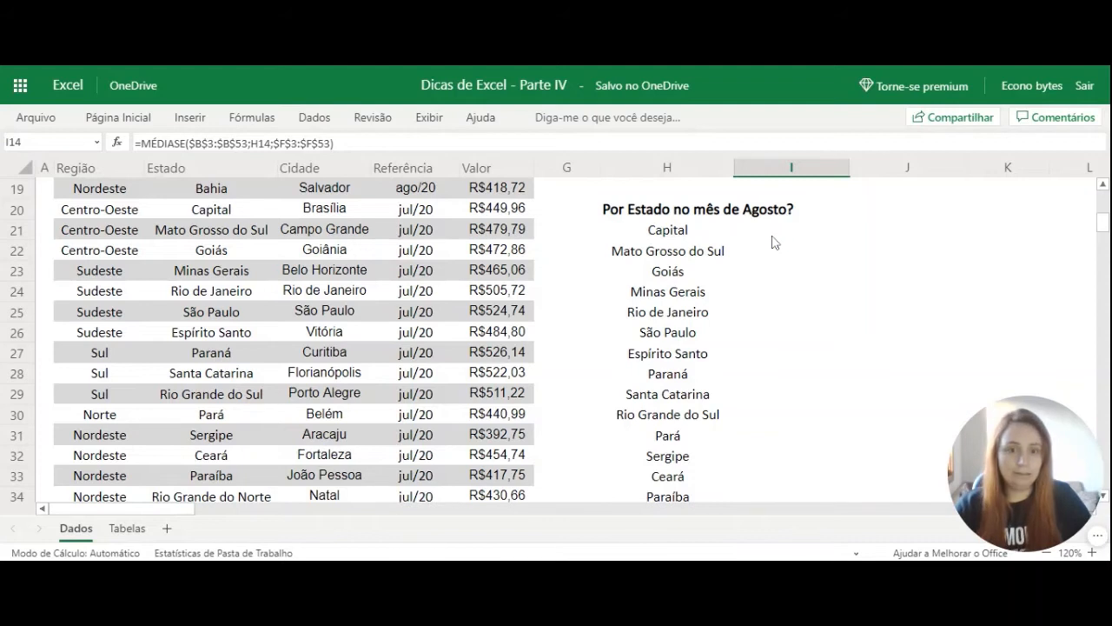
click(773, 235)
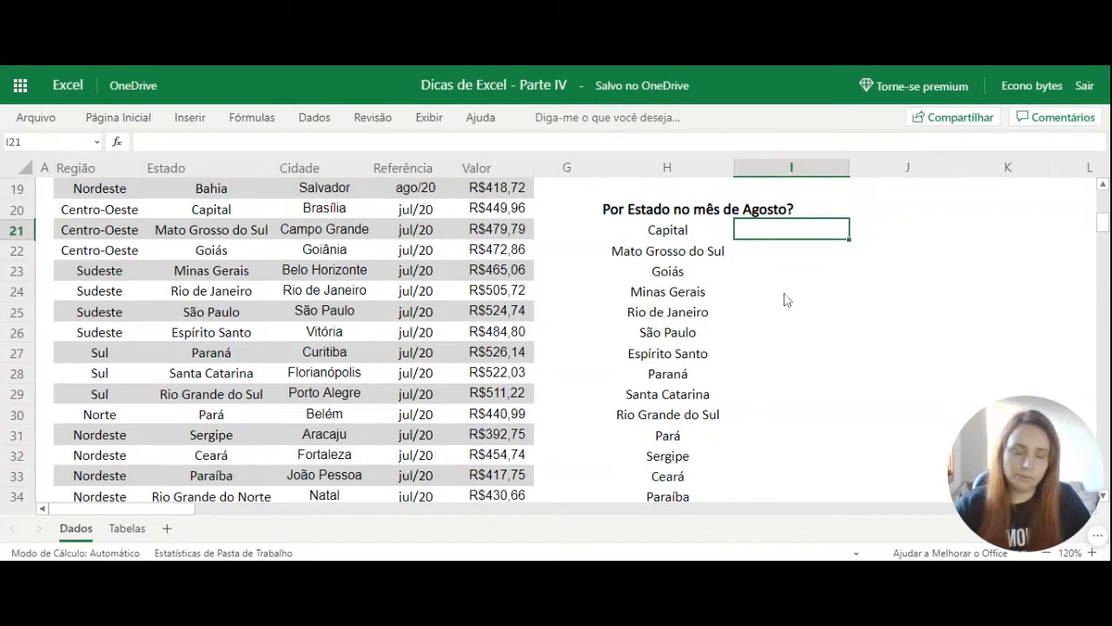
double_click(804, 240)
text(=me)
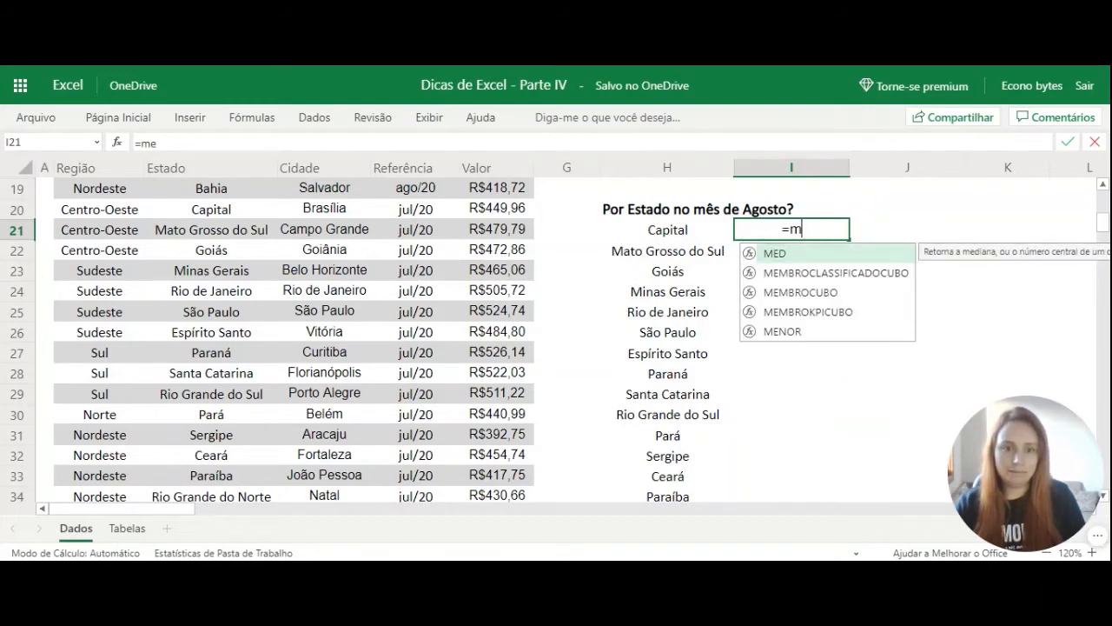
key(BackSpace)
text(édi)
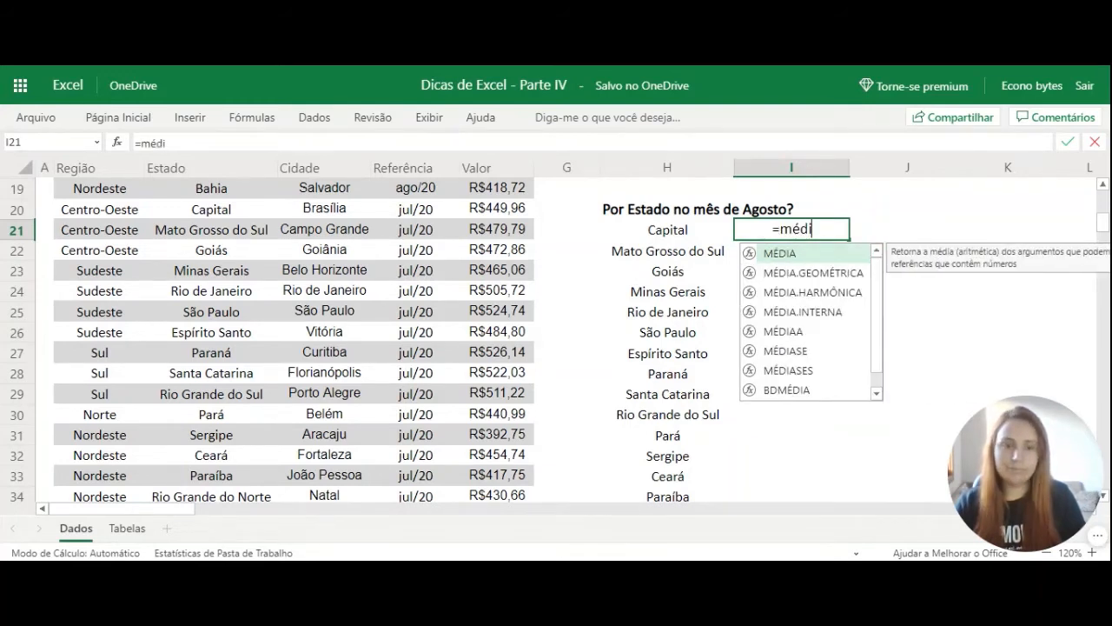
text(ases)
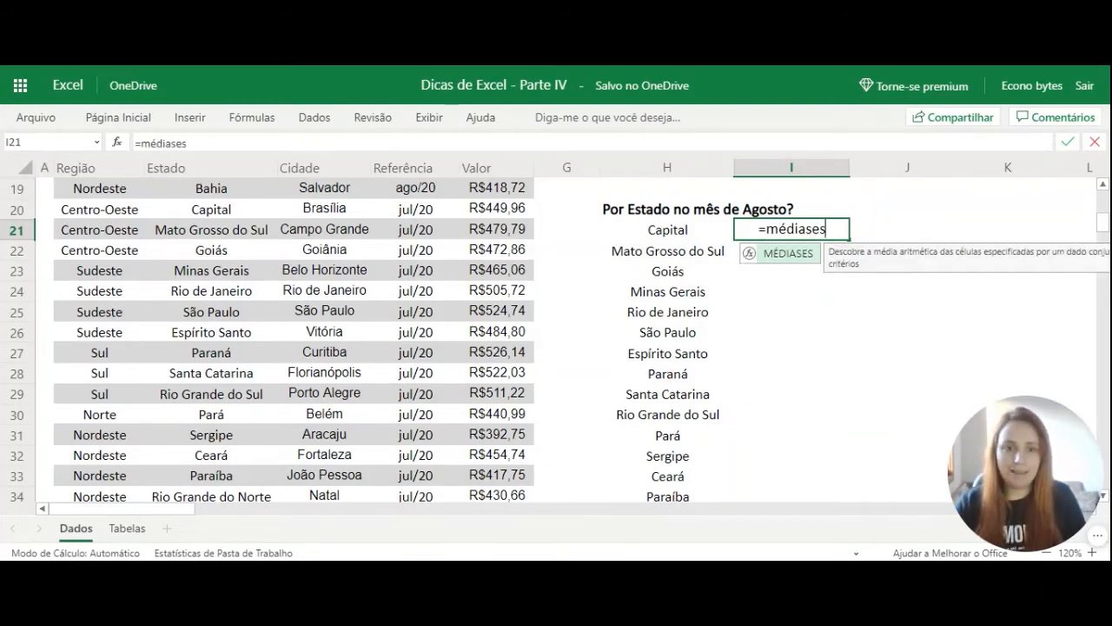
text(()
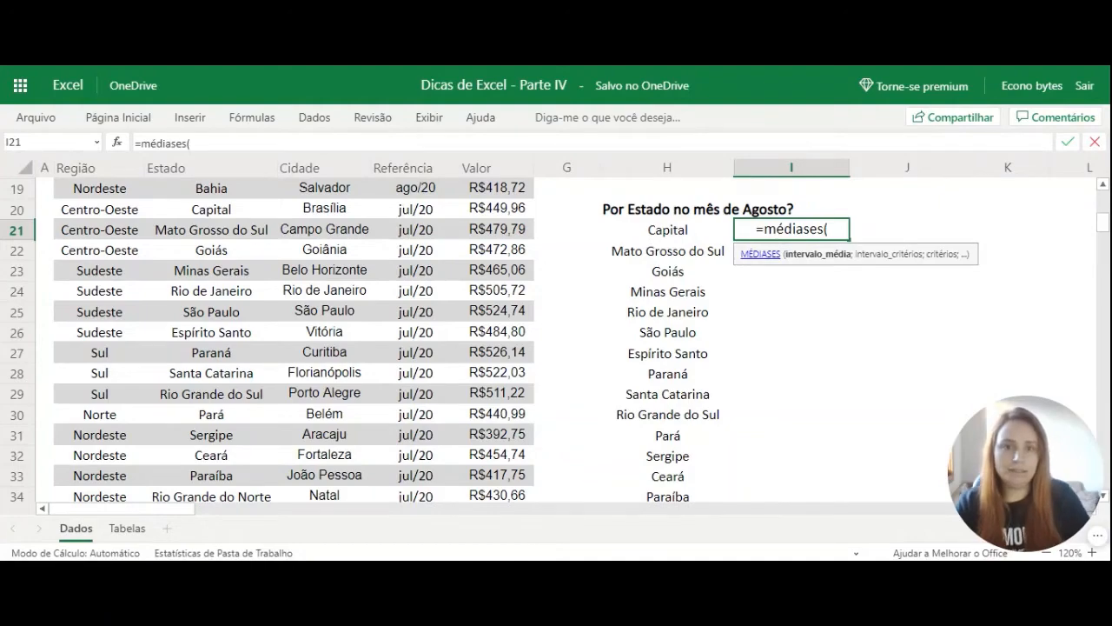
Set the average range of the I21 MÉDIASES formula to the absolute Valor range $F$3:$F$53.
scroll(644, 360, up, 6)
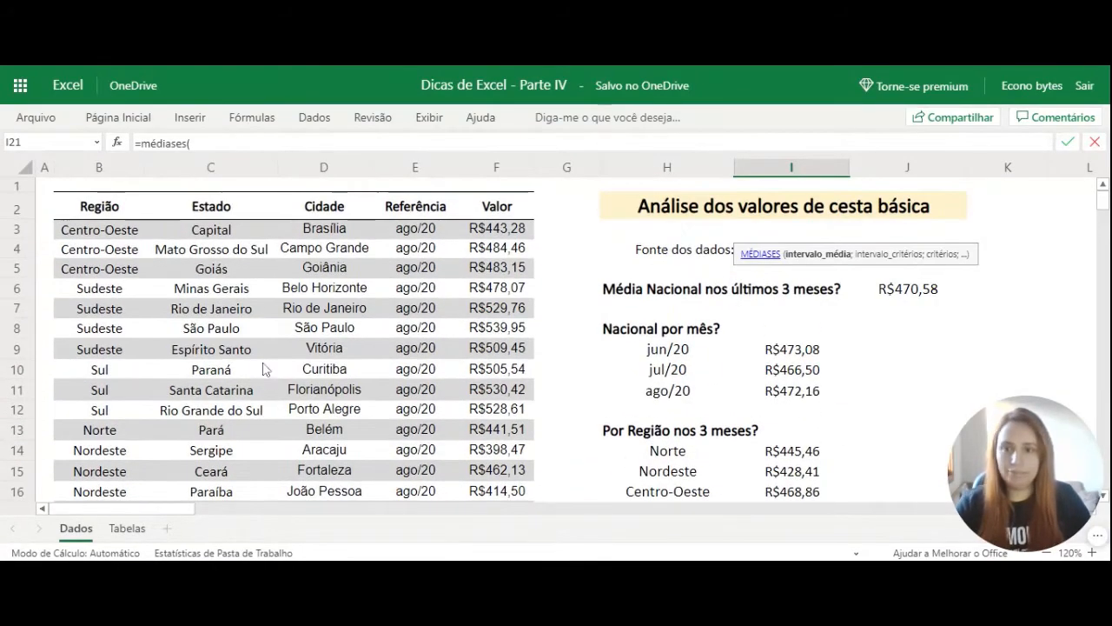
scroll(689, 350, down, 5)
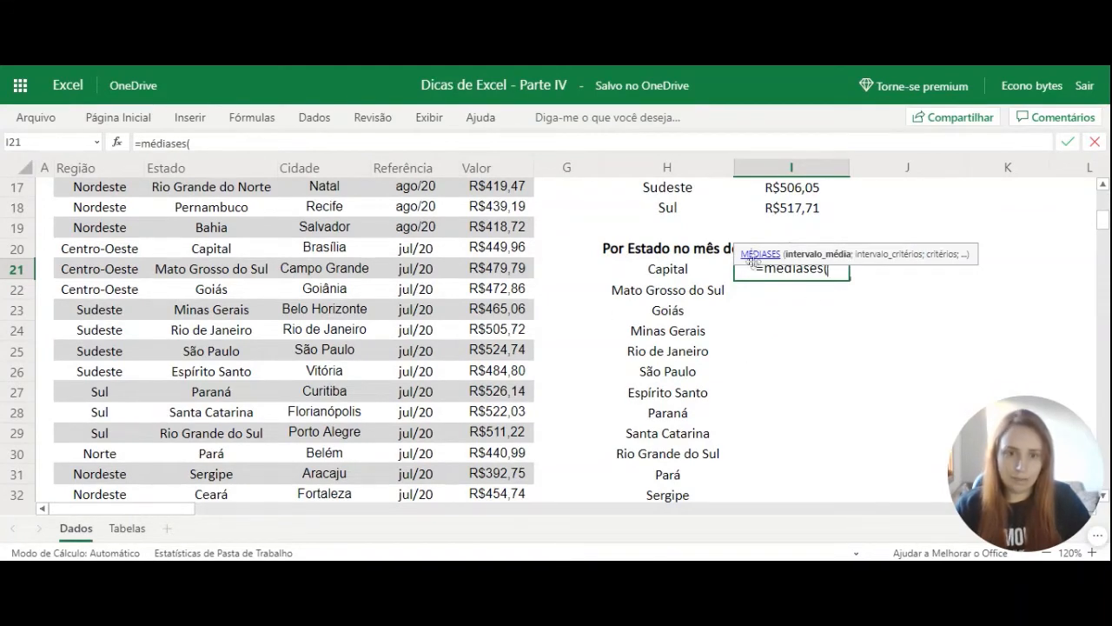
scroll(512, 261, up, 5)
click(509, 233)
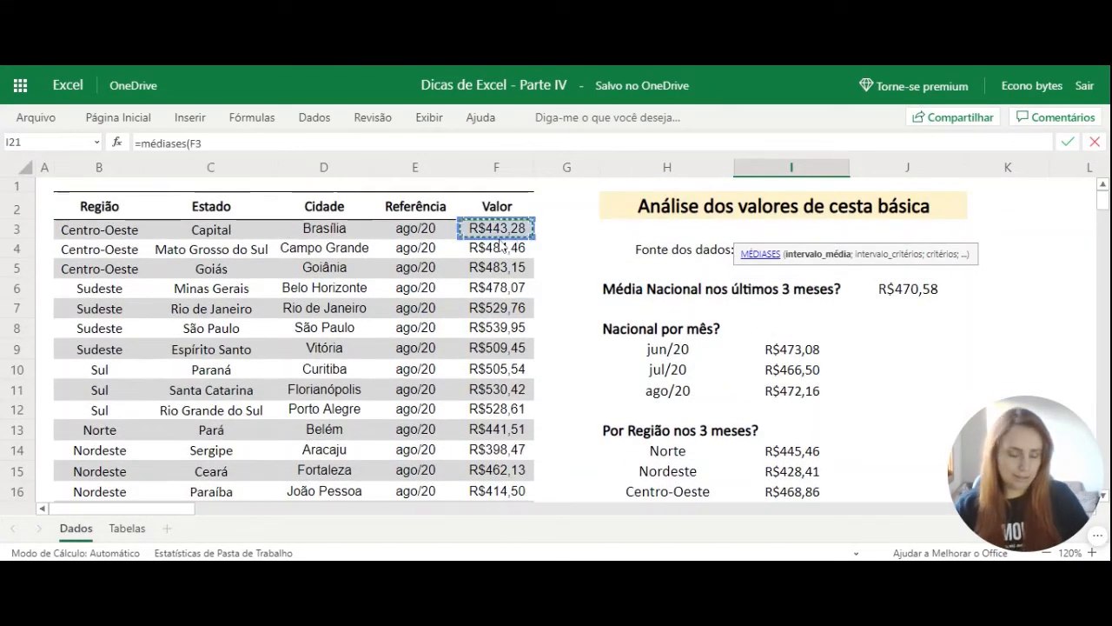
key(ctrl+shift+Down)
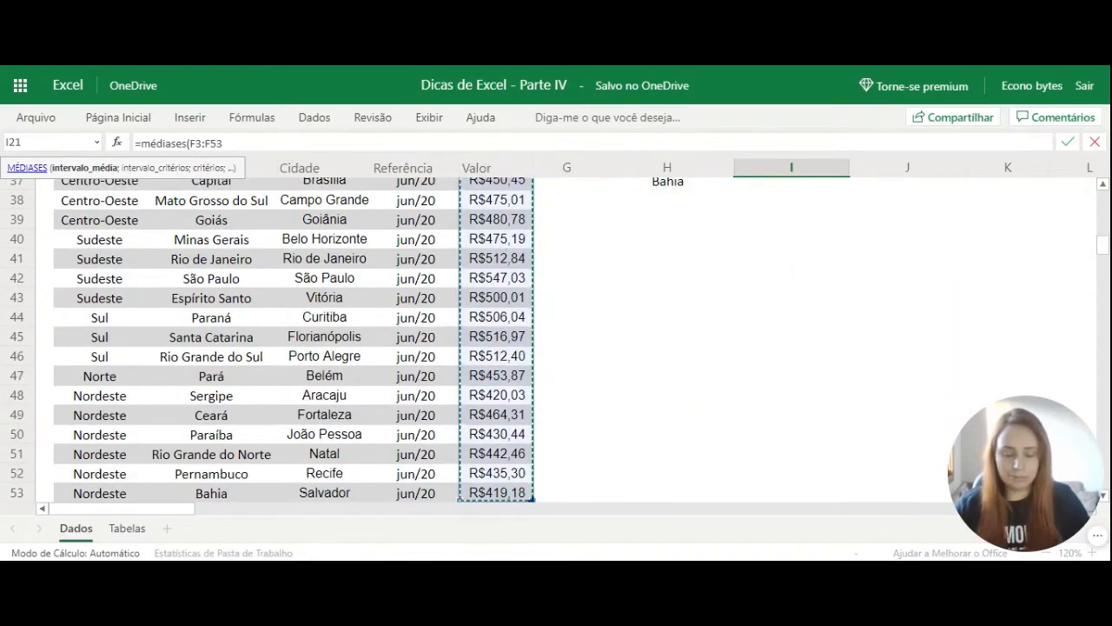
key(F4)
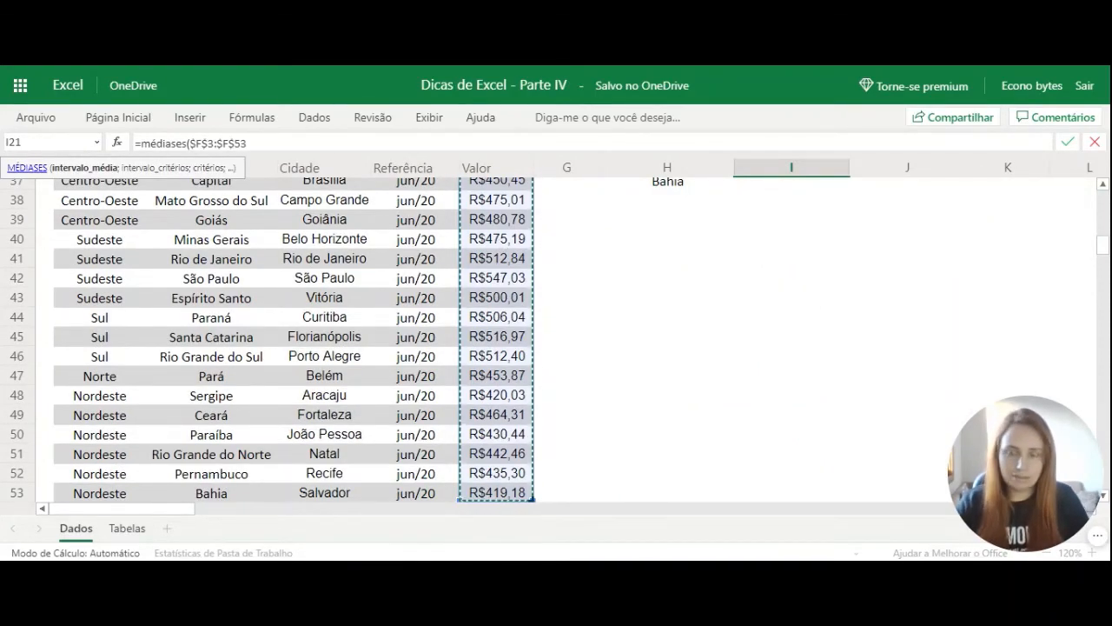
text(;)
Add the Estado column $C$3:$C$53 as the first criteria range in I21, with H21 as its criterion.
scroll(834, 268, up, 4)
scroll(834, 278, up, 4)
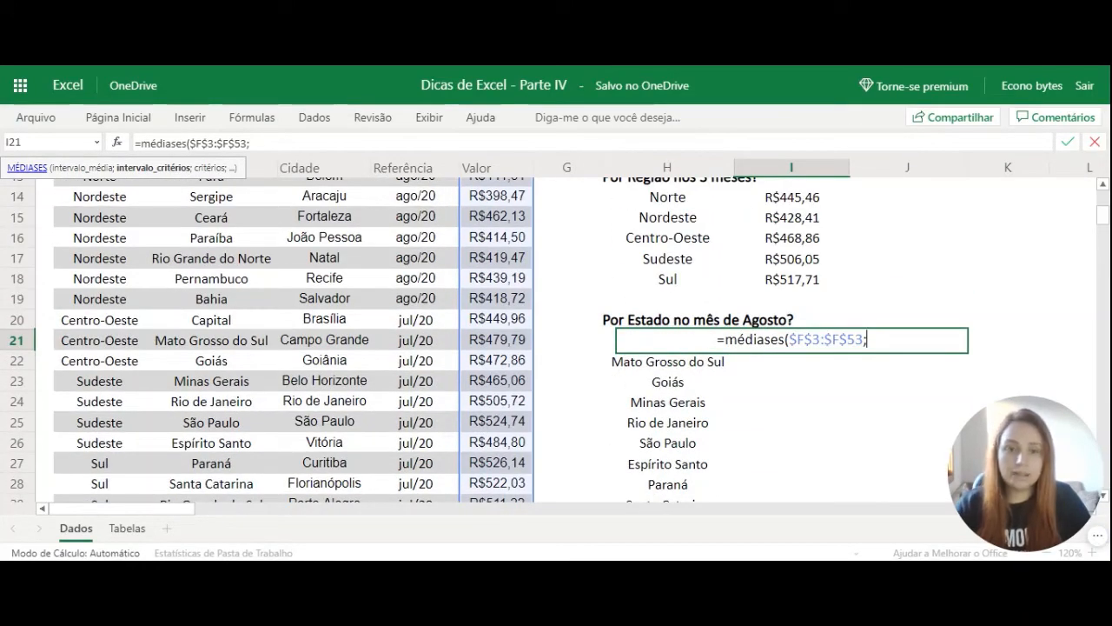
scroll(195, 345, up, 5)
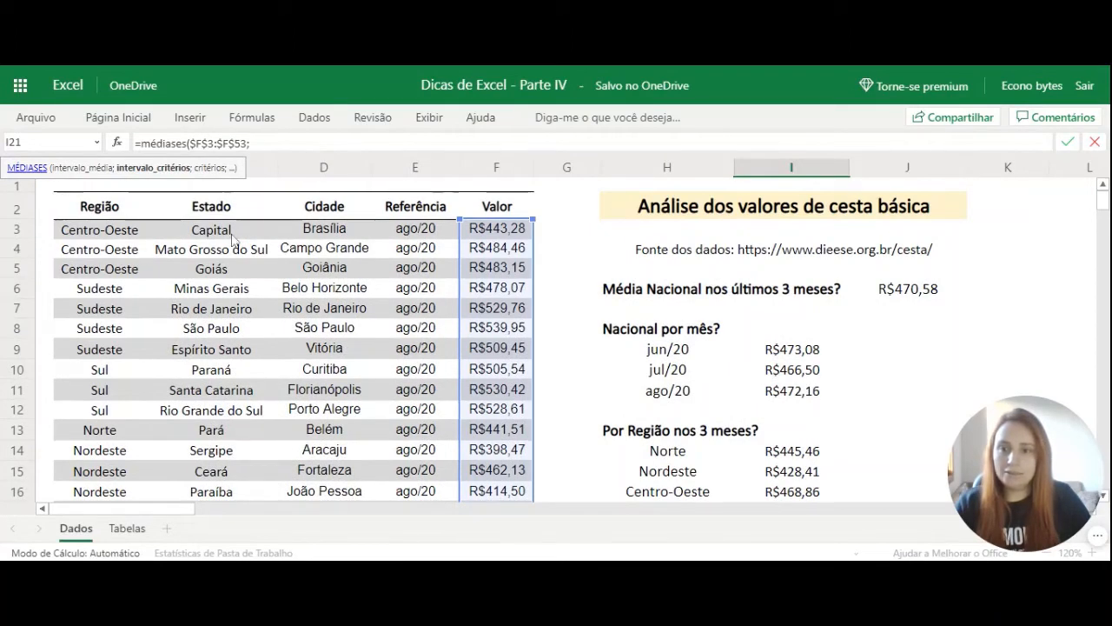
click(233, 234)
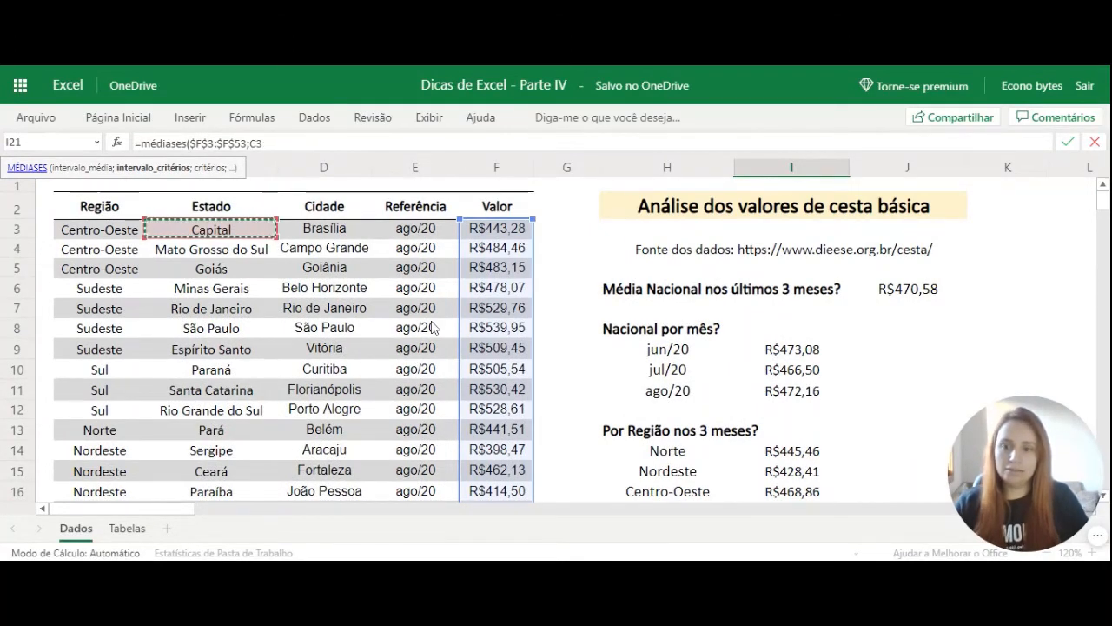
key(ctrl+shift+Down)
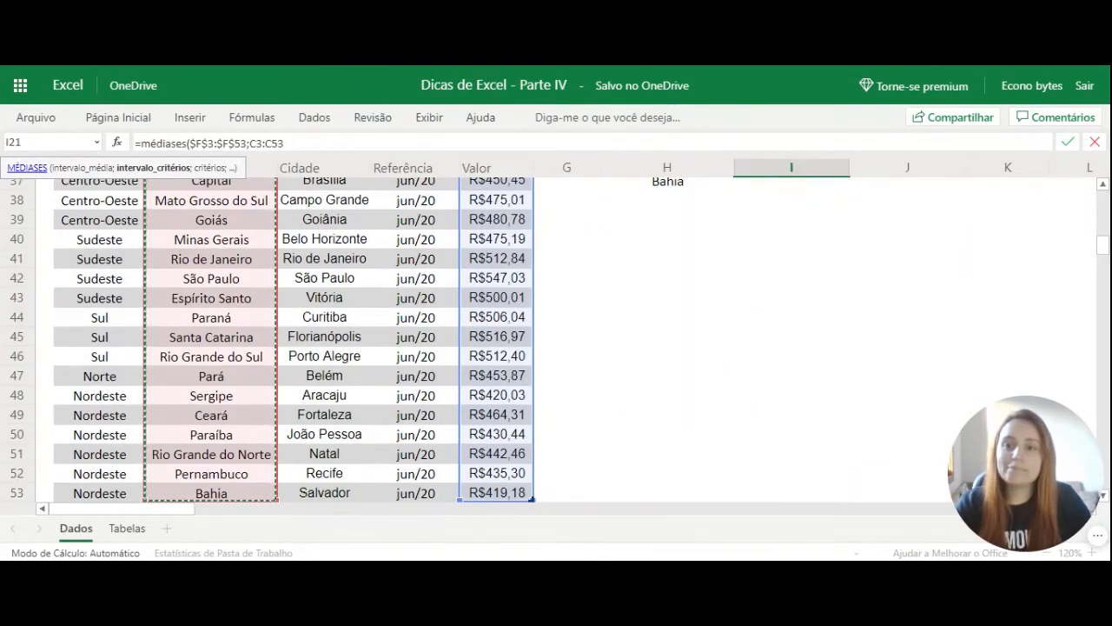
key(F4)
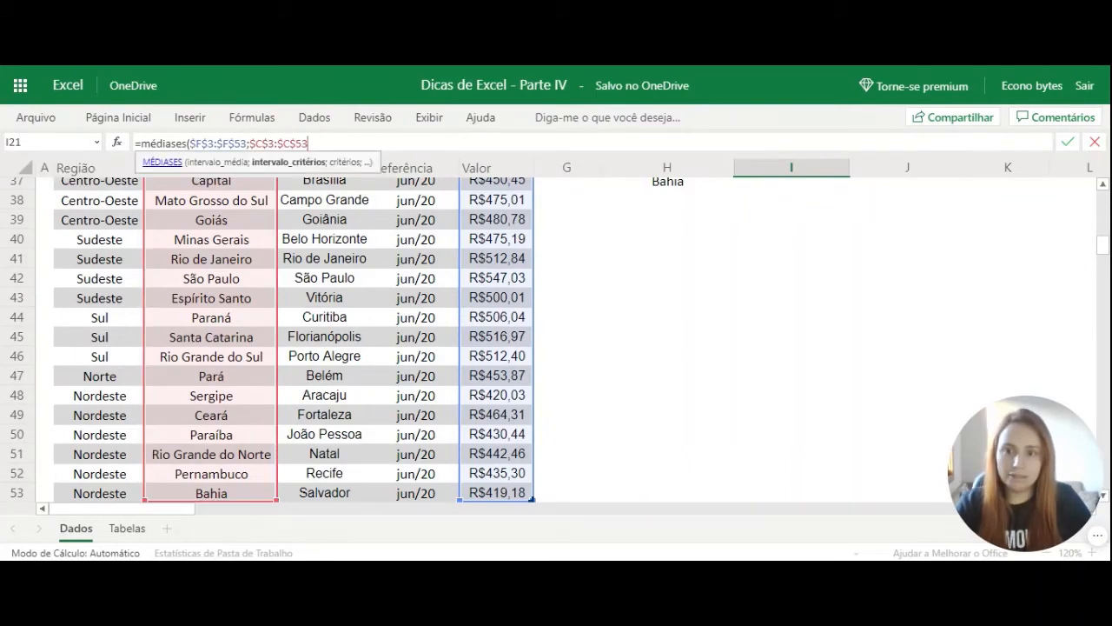
text(;)
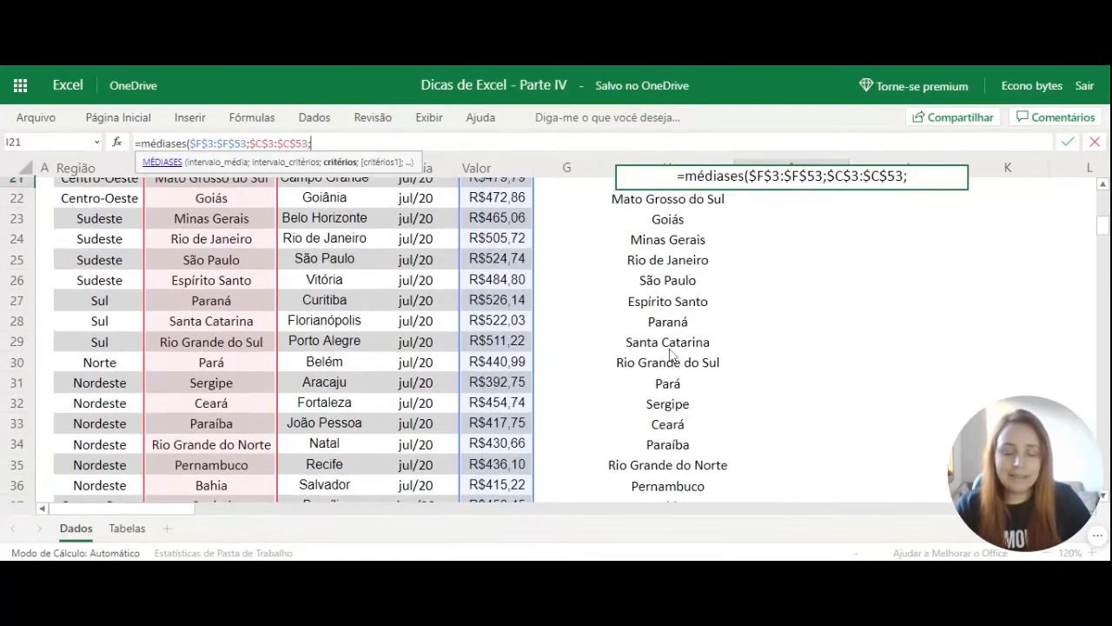
scroll(670, 352, up, 2)
click(605, 262)
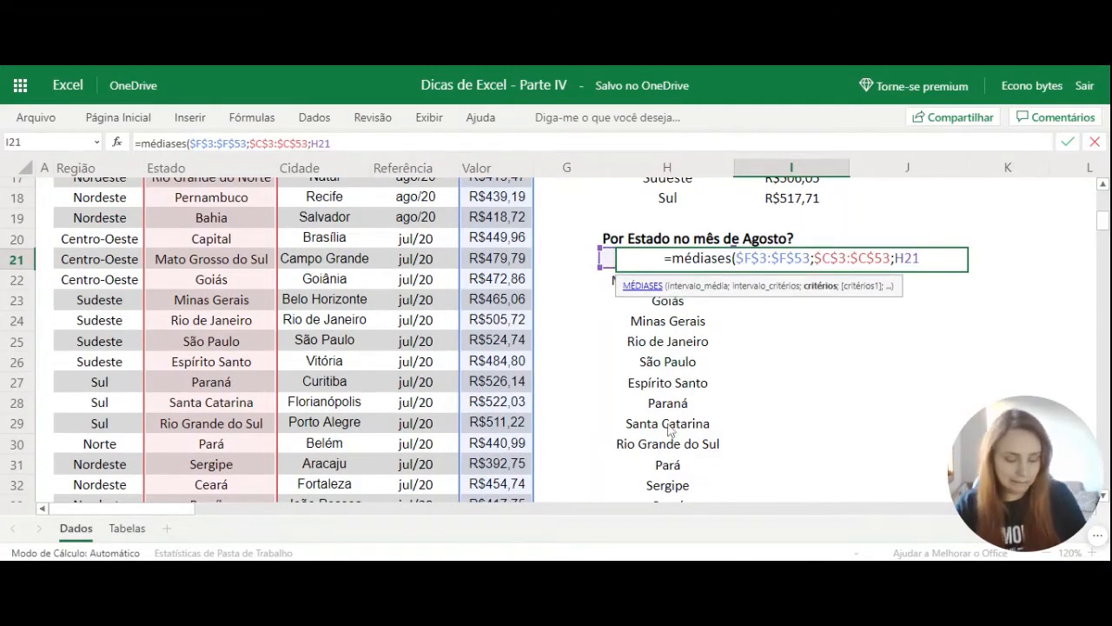
Add the Referência column $E$3:$E$53 as the second criteria range of the MÉDIASES formula in I21.
text(;)
scroll(669, 429, up, 3)
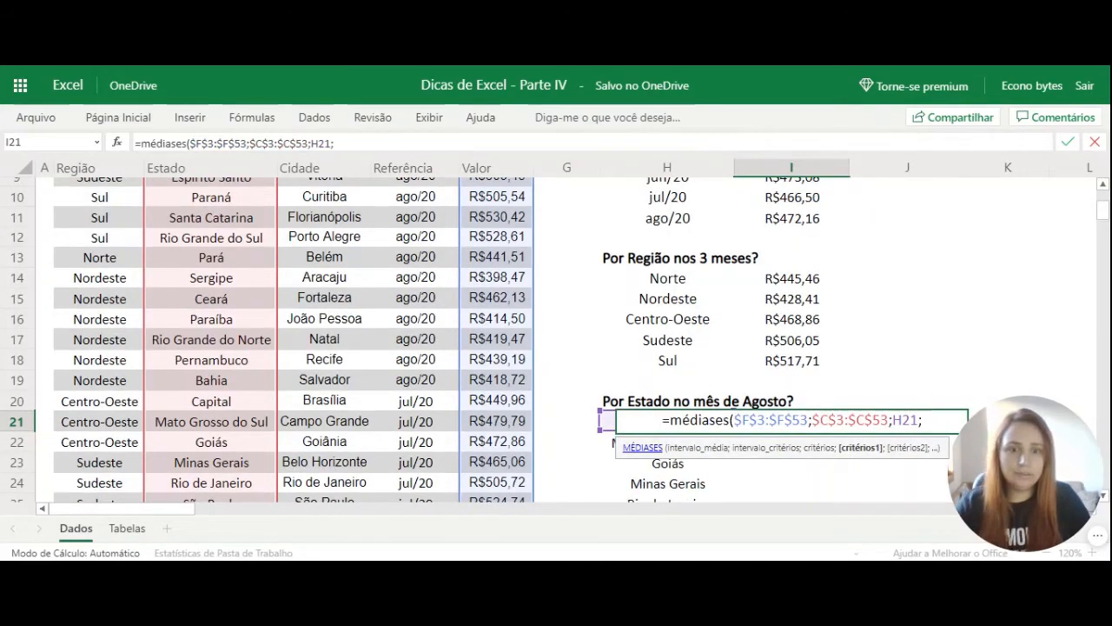
scroll(753, 380, up, 3)
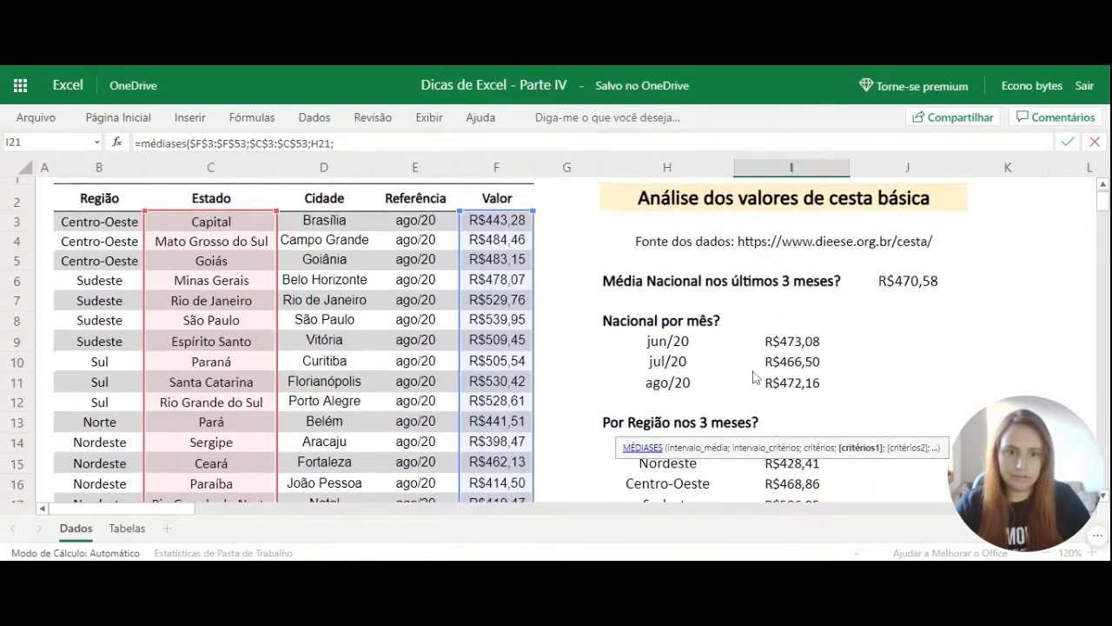
click(434, 230)
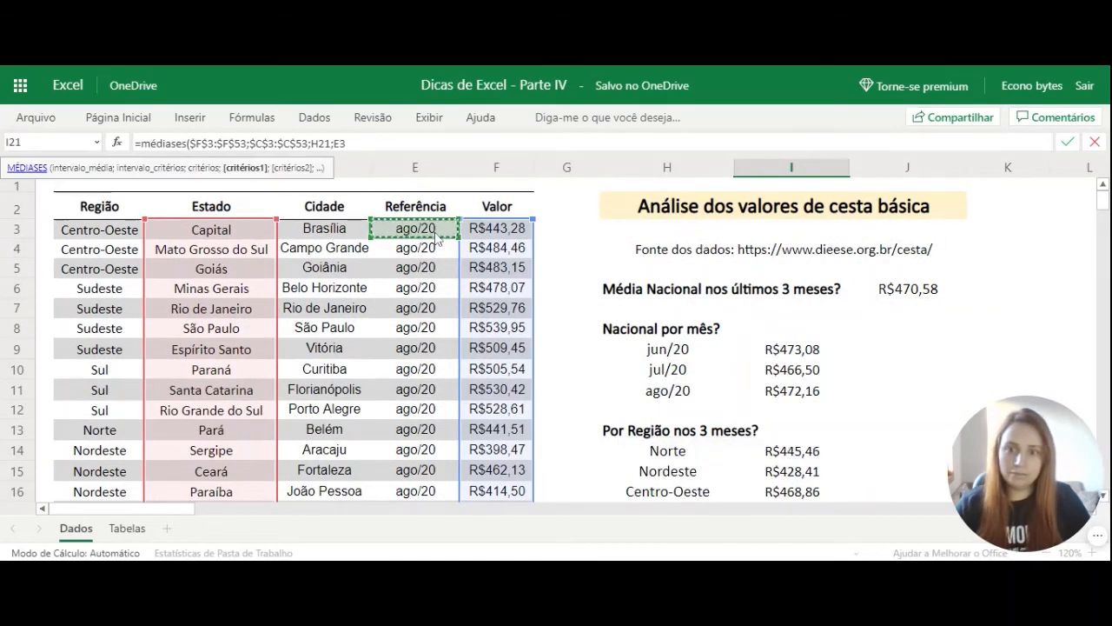
key(ctrl+shift+Down)
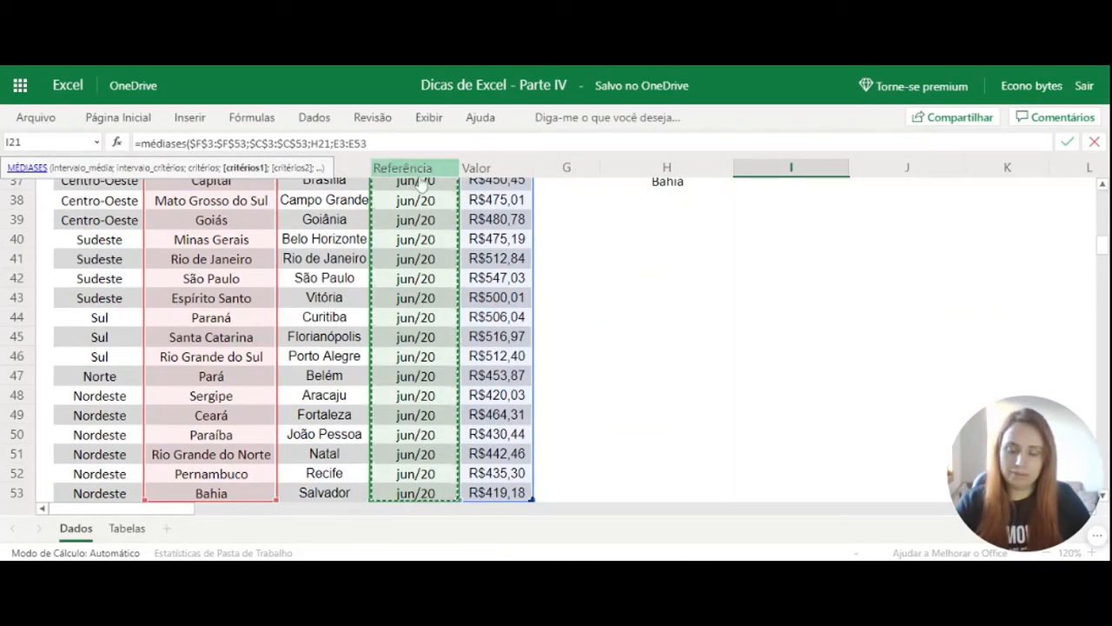
key(F4)
text(;)
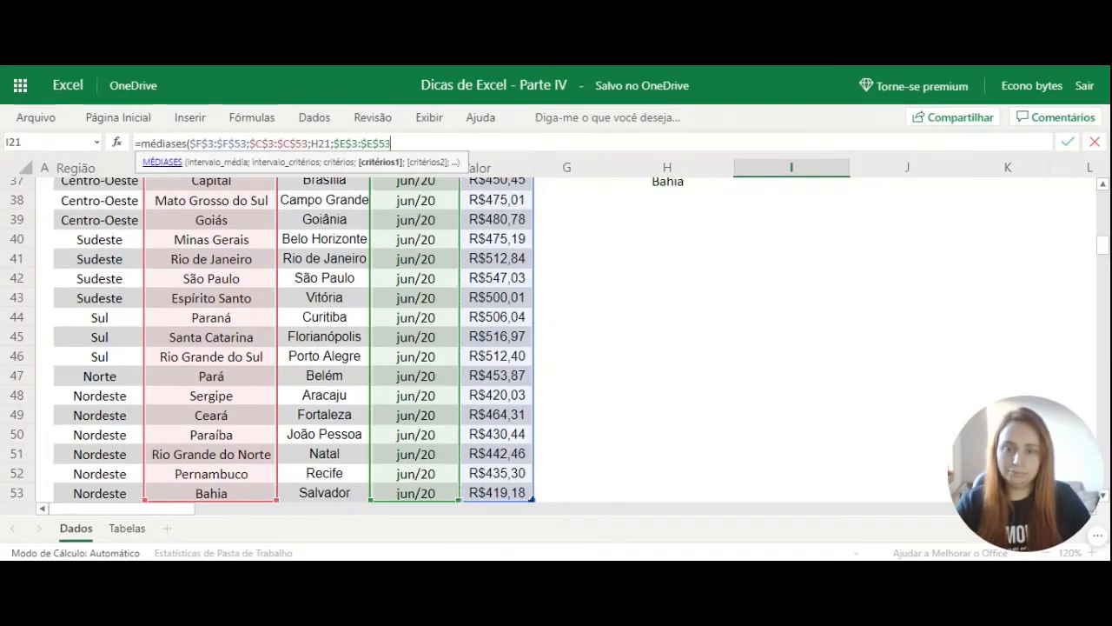
Use the ago/20 cell as the absolute criterion $H$11 and complete the MÉDIASES formula in I21.
scroll(738, 326, up, 10)
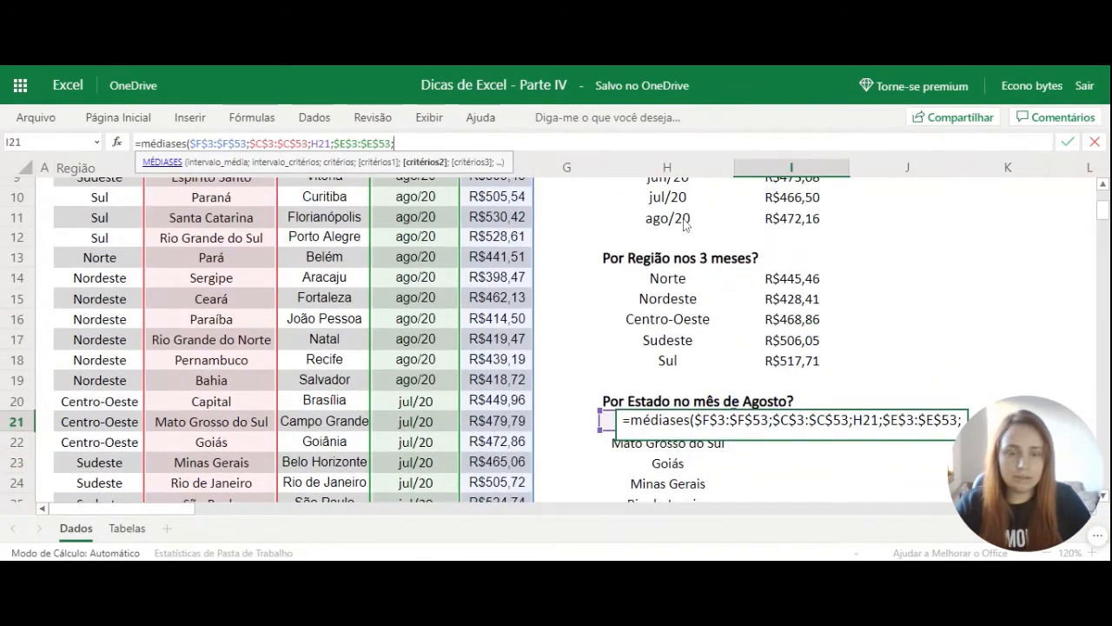
click(684, 223)
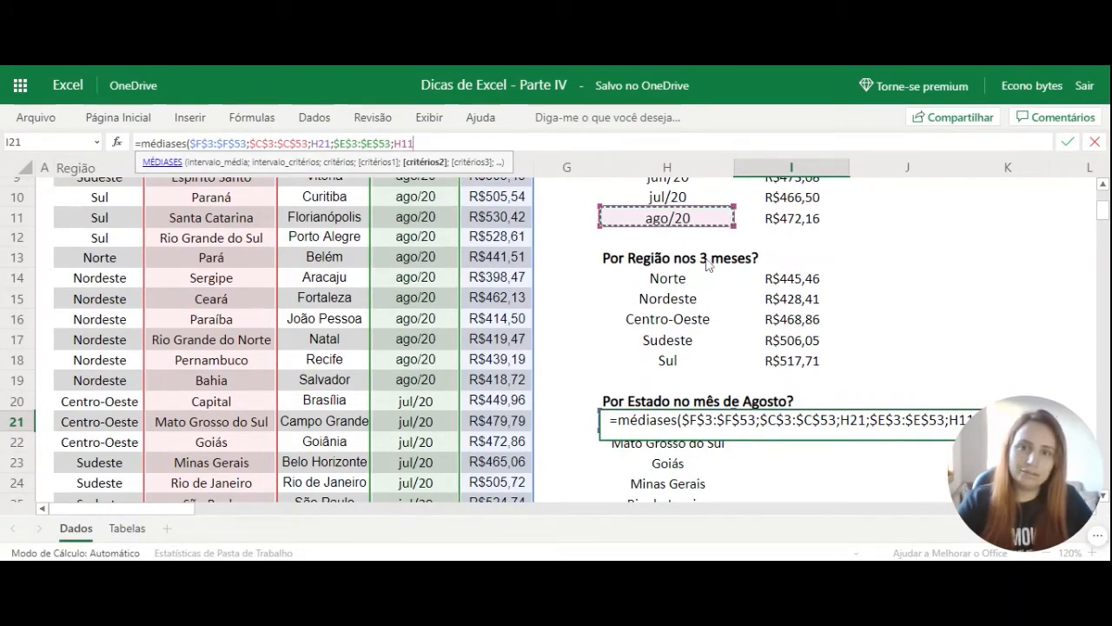
key(F4)
text())
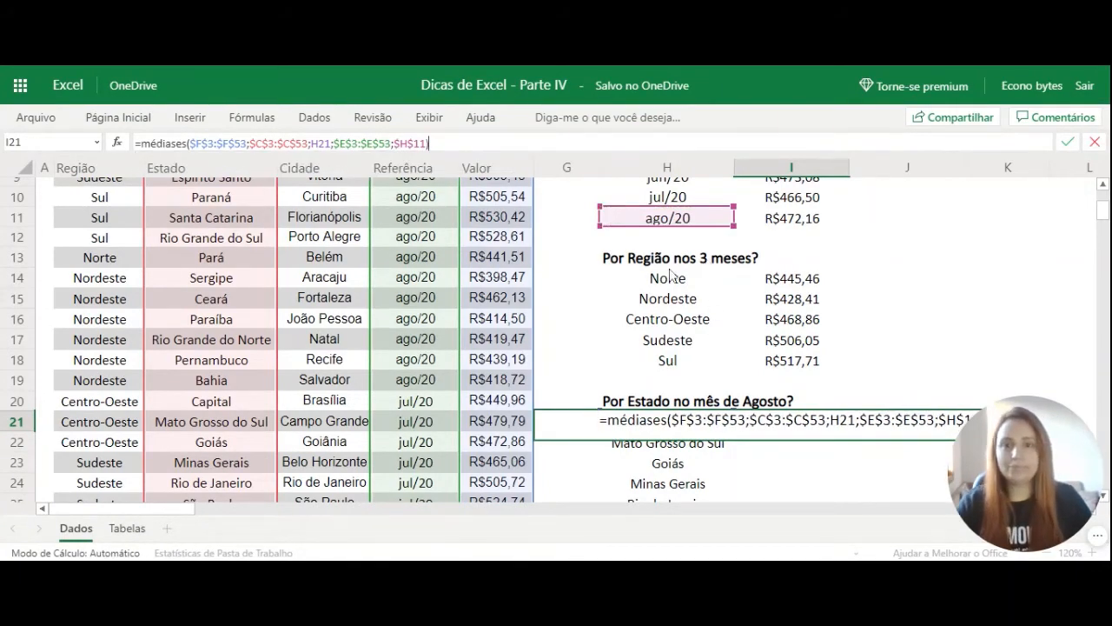
key(Return)
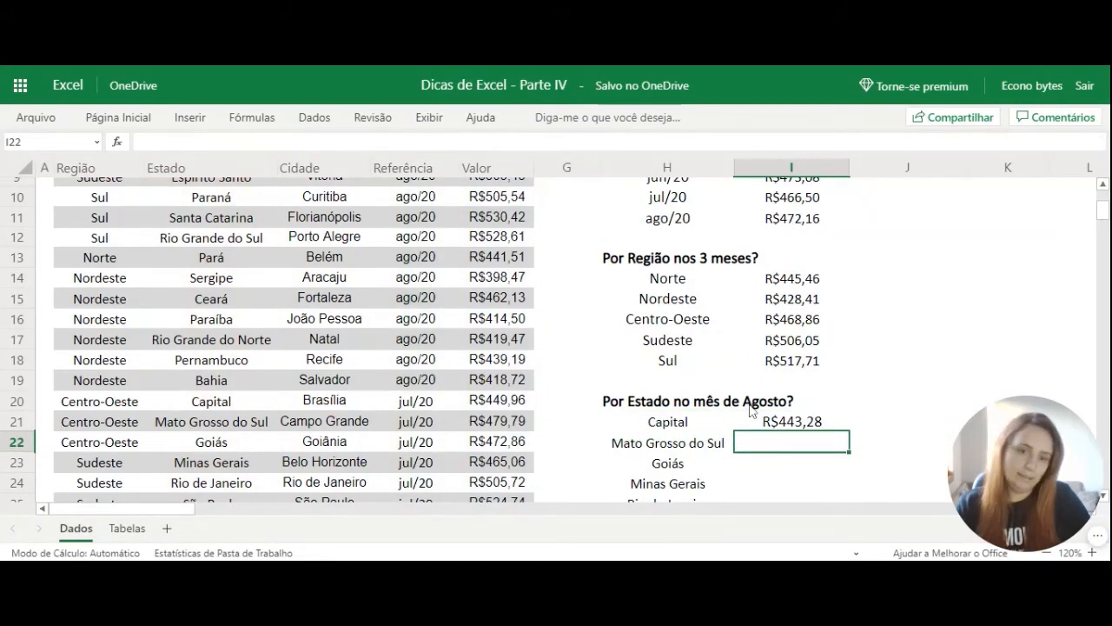
Fill the August average formula from I21 down through all the state rows to Bahia.
scroll(804, 282, down, 3)
click(804, 265)
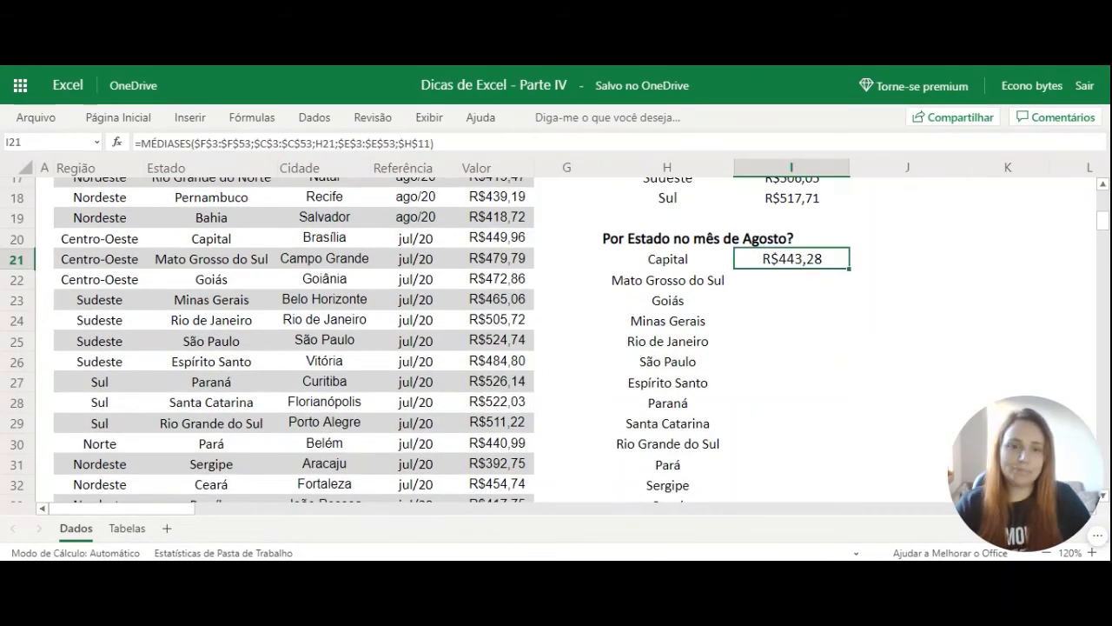
double_click(849, 270)
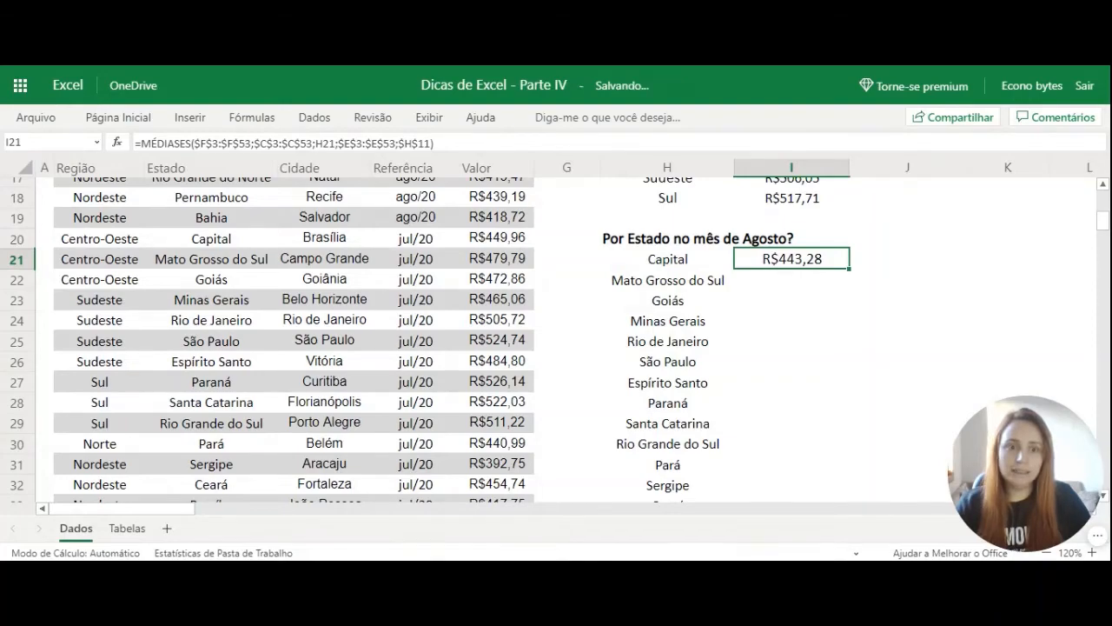
scroll(848, 289, down, 3)
scroll(847, 288, down, 1)
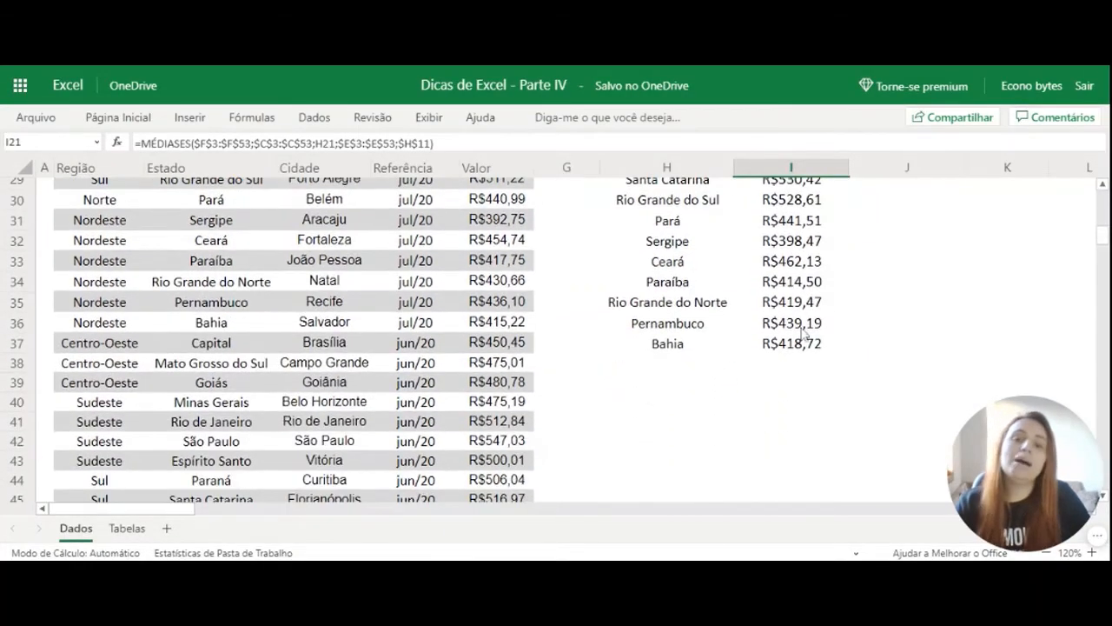
scroll(804, 341, up, 9)
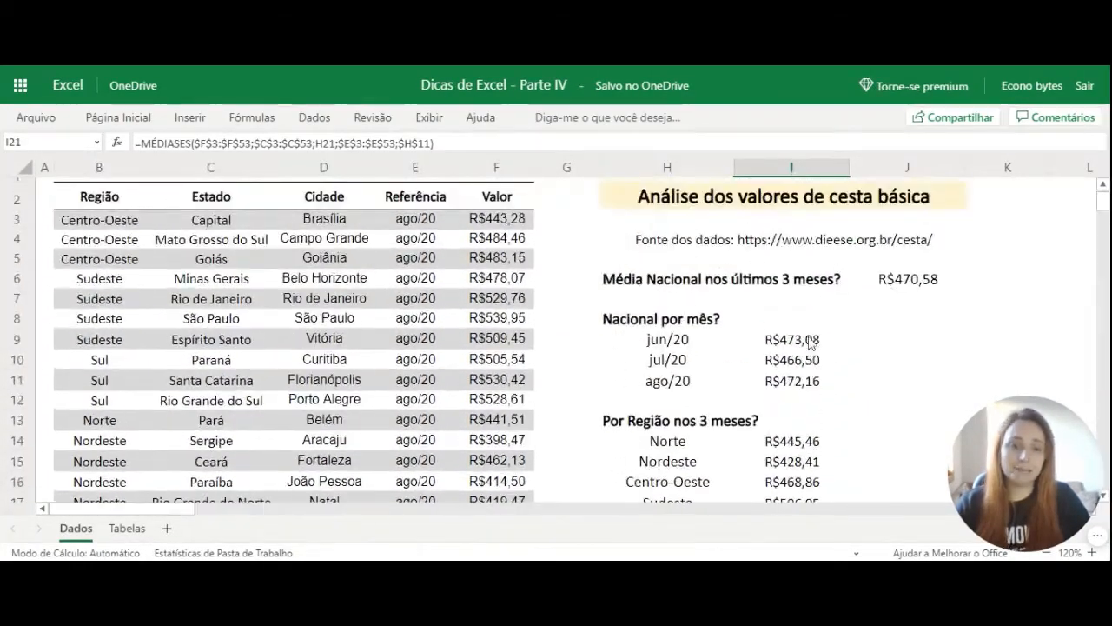
scroll(809, 364, down, 4)
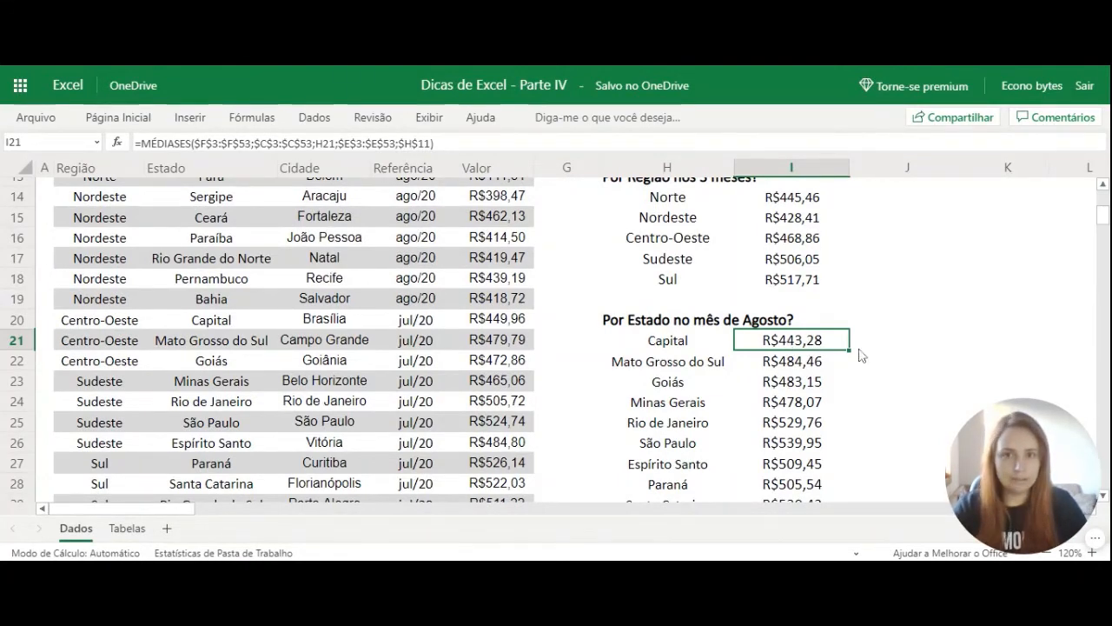
scroll(862, 336, down, 2)
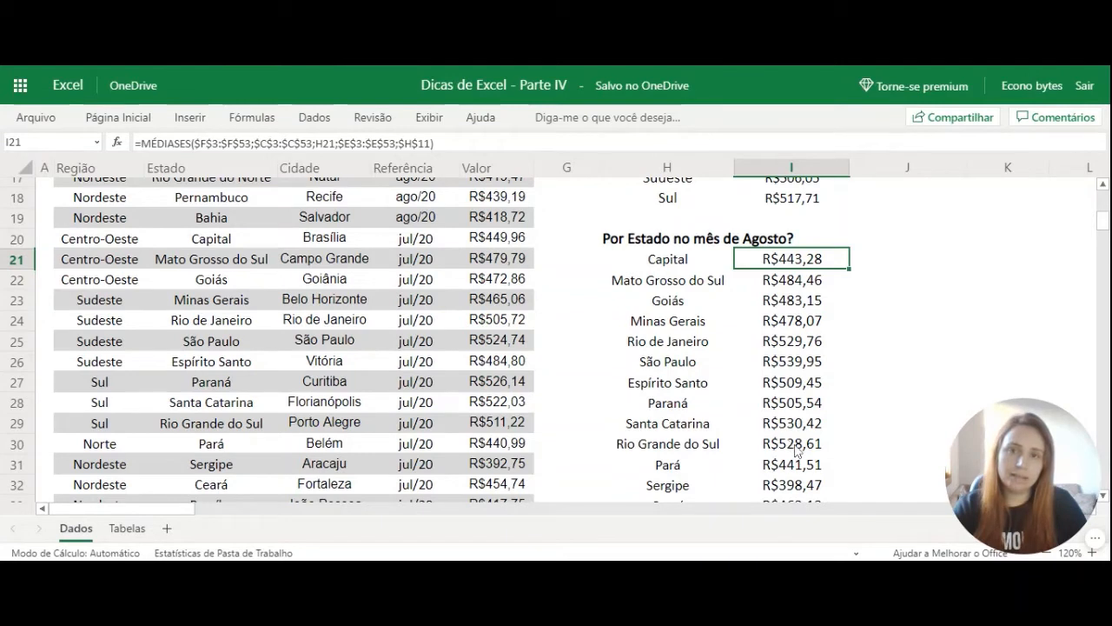
Clear the Mato Grosso do Sul average in I22 and change the Referência range in I21 to the relative reference E3:E53.
key(Down)
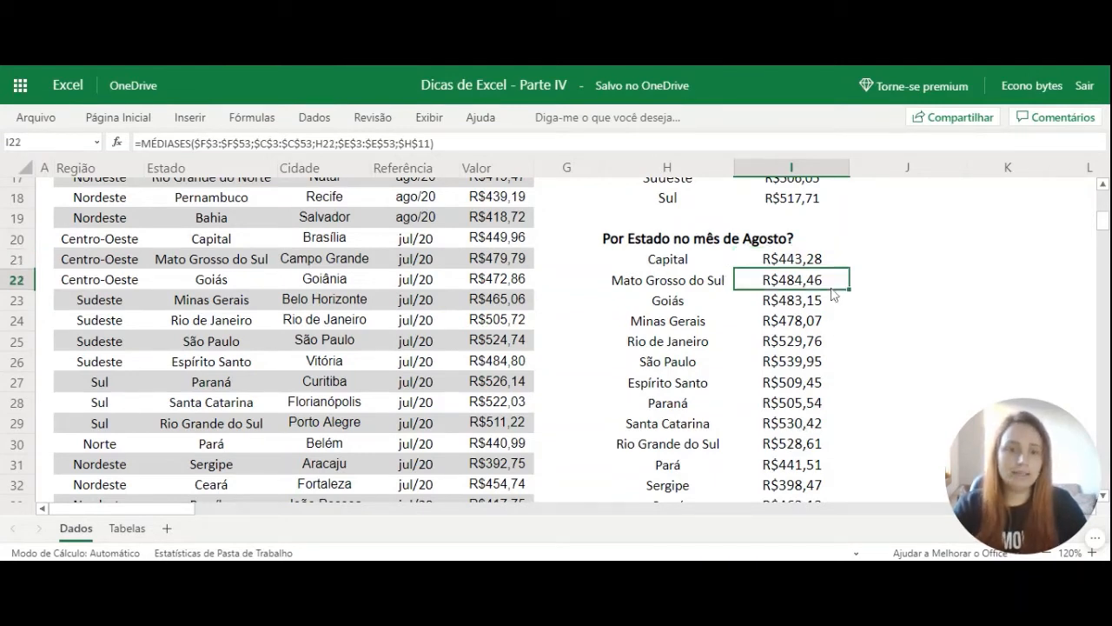
key(Delete)
click(821, 263)
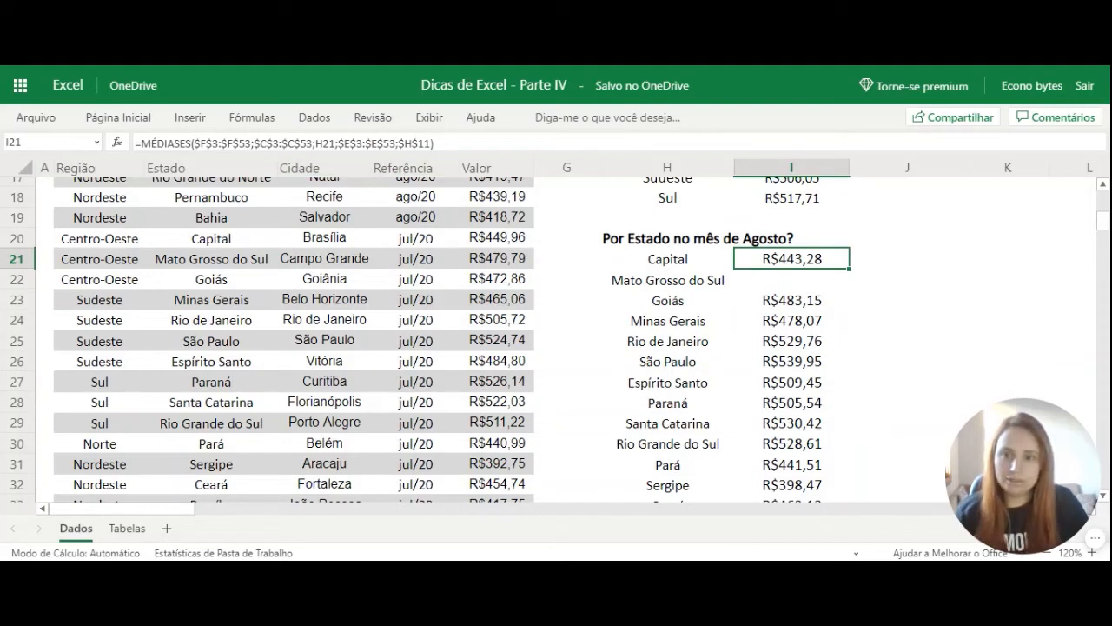
key(F2)
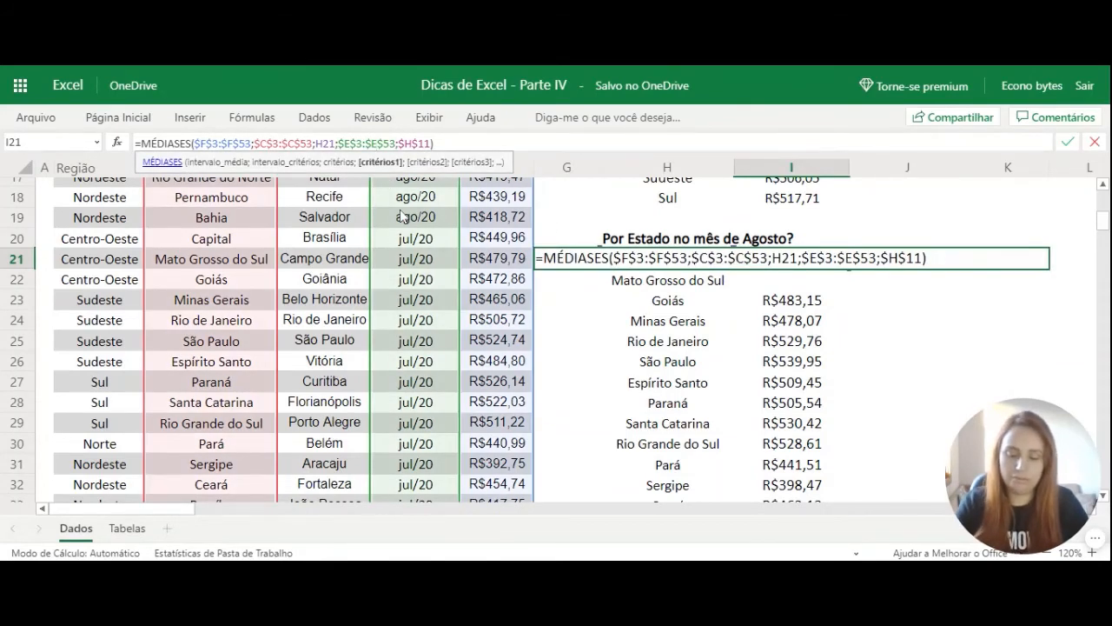
click(412, 143)
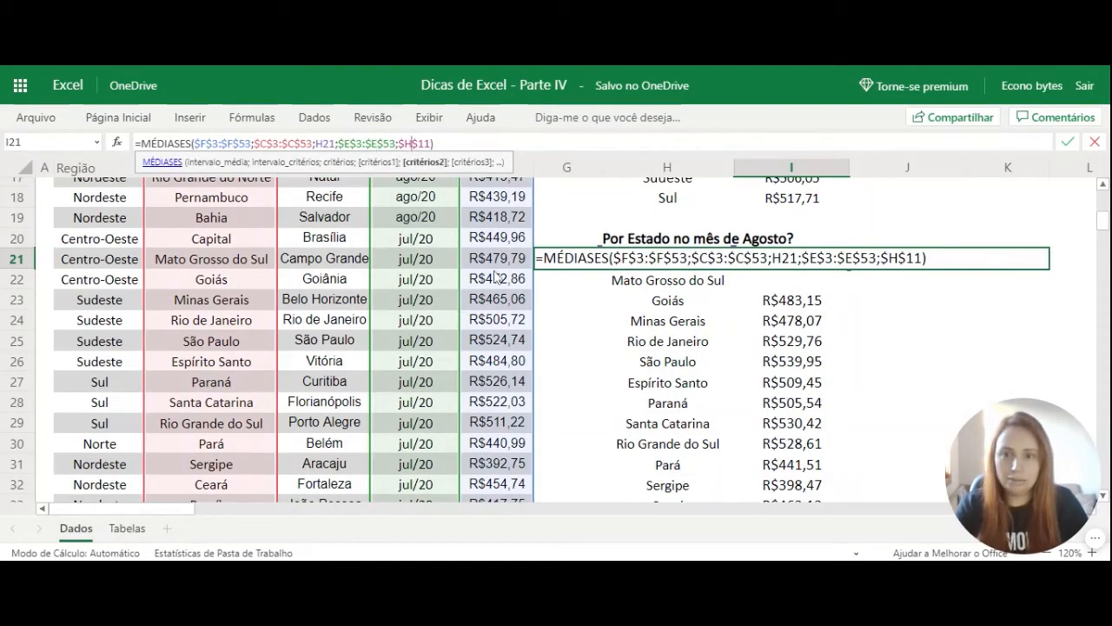
click(382, 144)
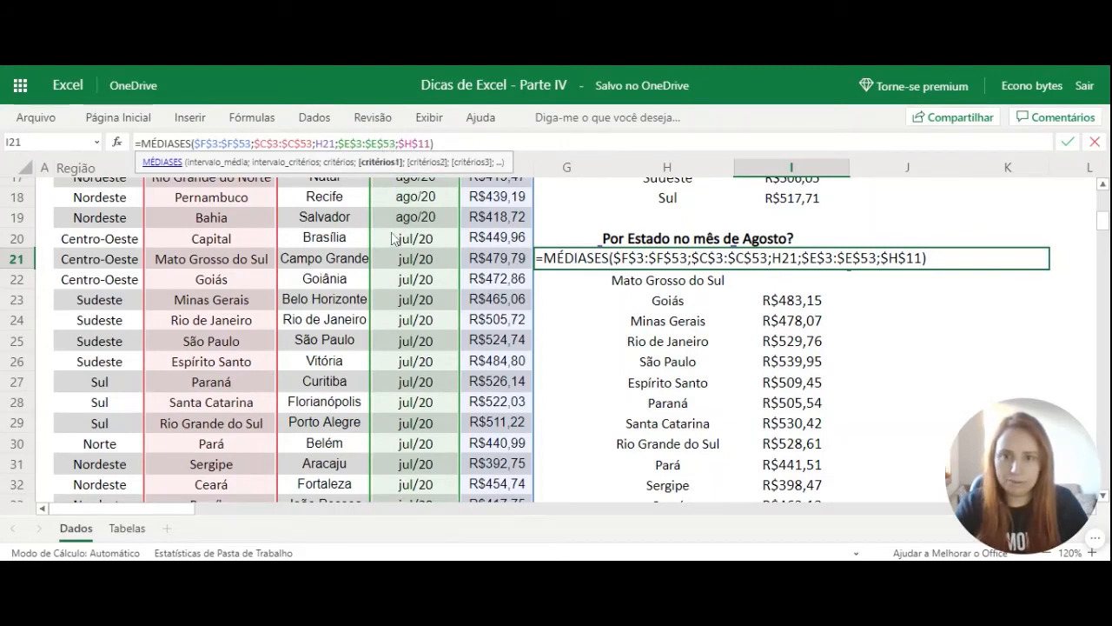
key(F4)
key(F4)
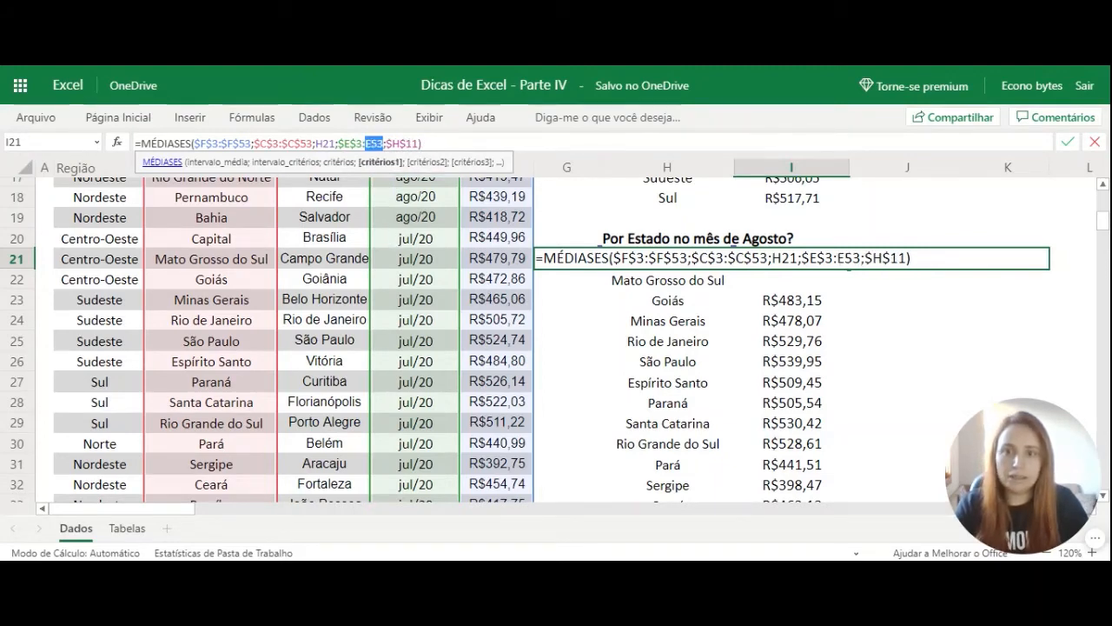
key(F4)
key(F4)
key(F4)
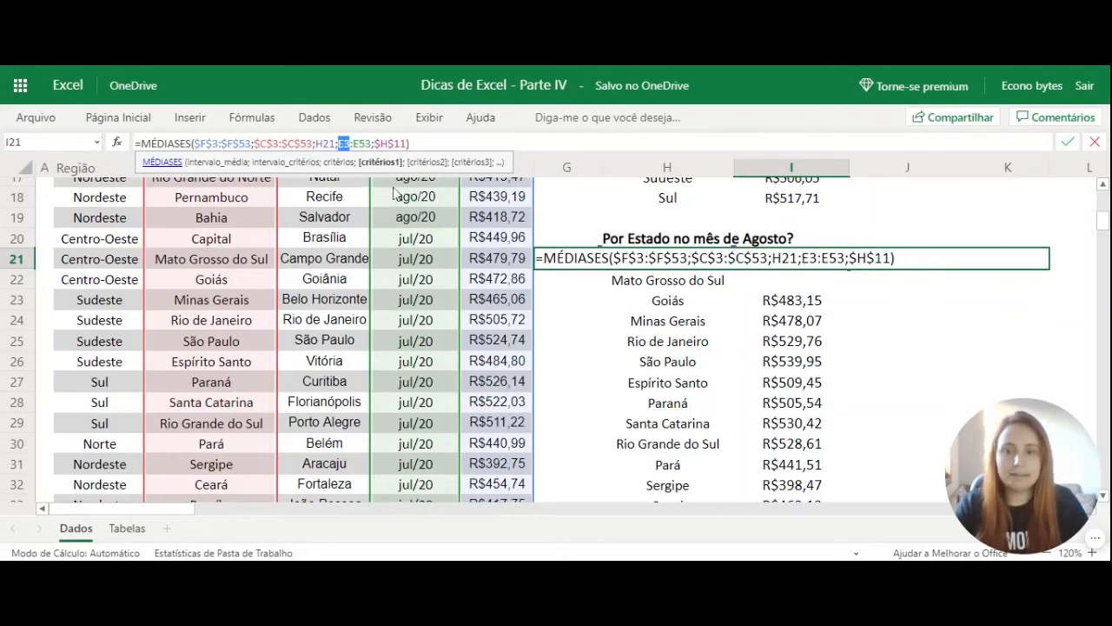
click(410, 143)
key(Return)
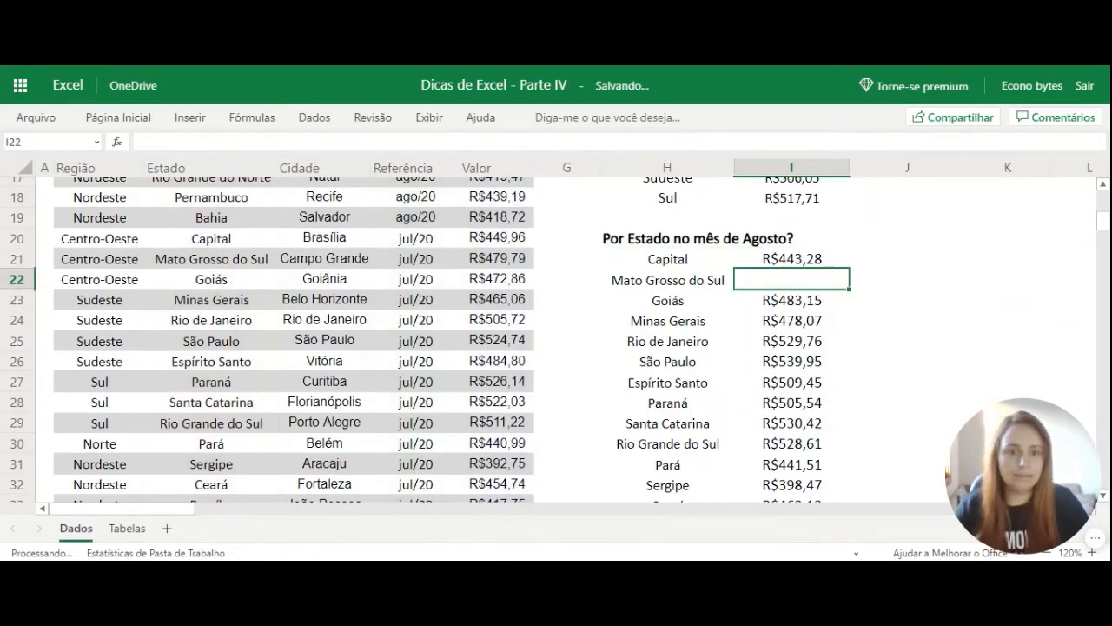
Fill the I21 formula with its relative Referência range down into I22.
click(782, 261)
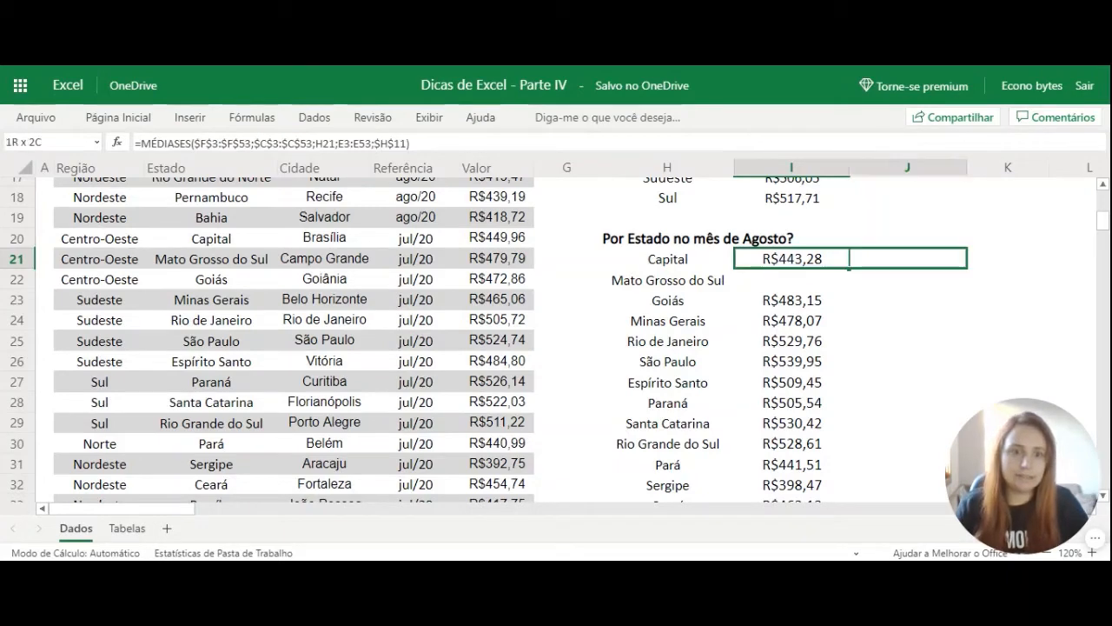
drag(850, 268, 814, 295)
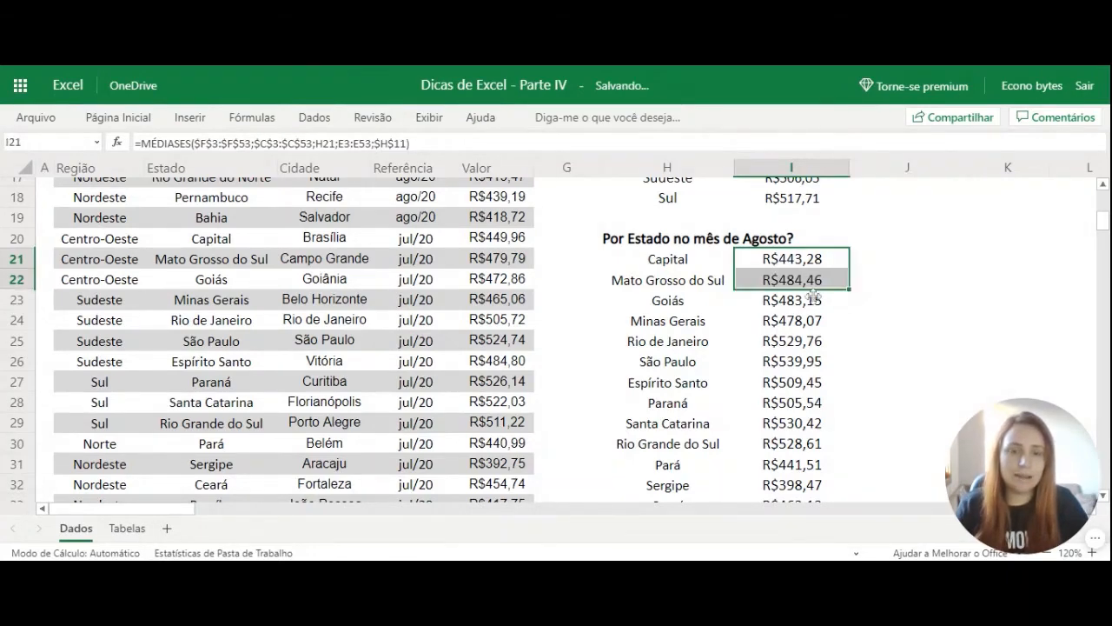
click(803, 283)
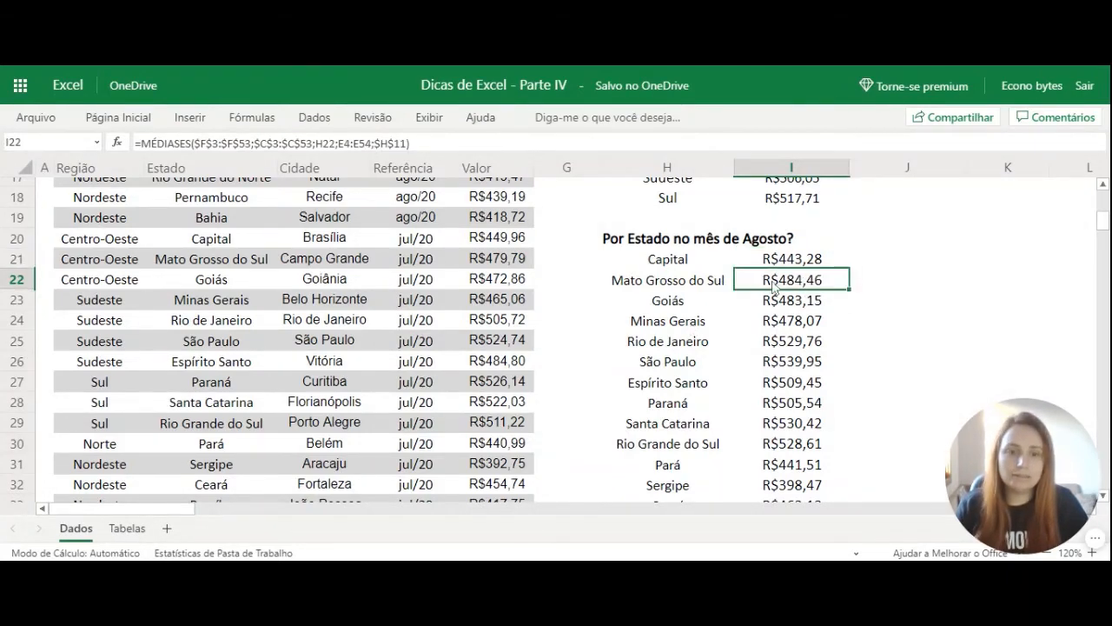
Examine the Referência criteria range in the I22 formula against the data rows, and leave the formula without saving any edit.
double_click(791, 284)
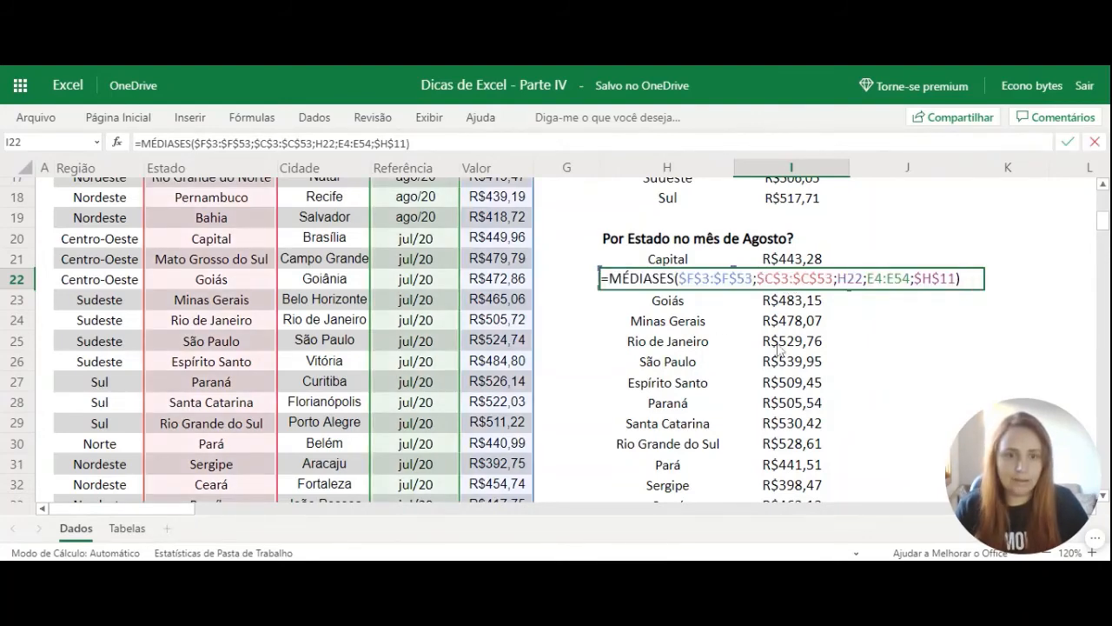
click(902, 279)
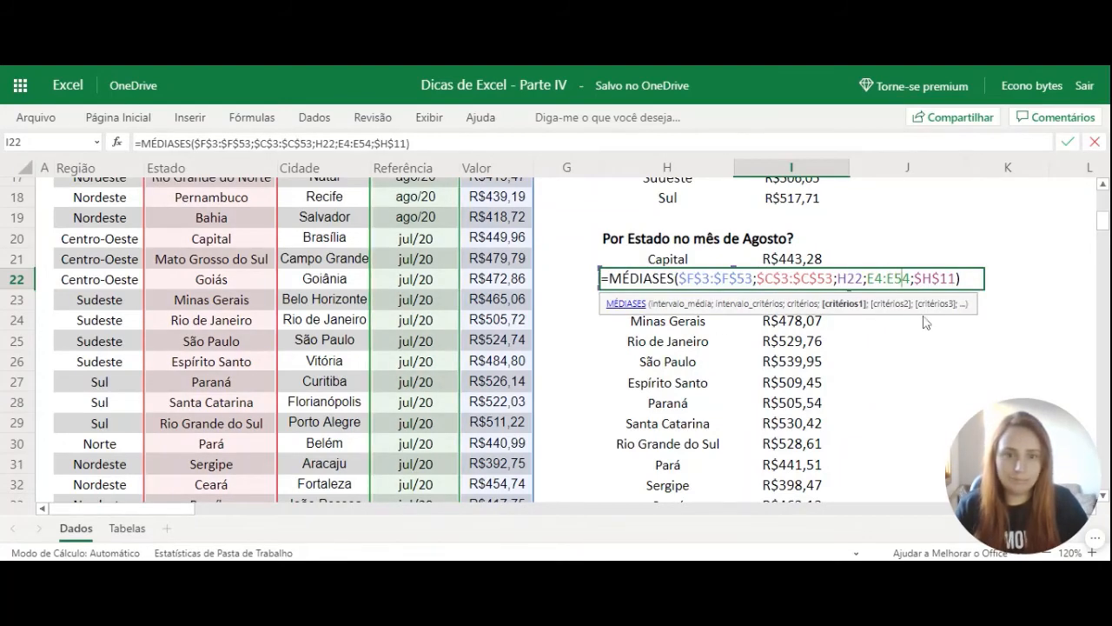
scroll(373, 366, up, 5)
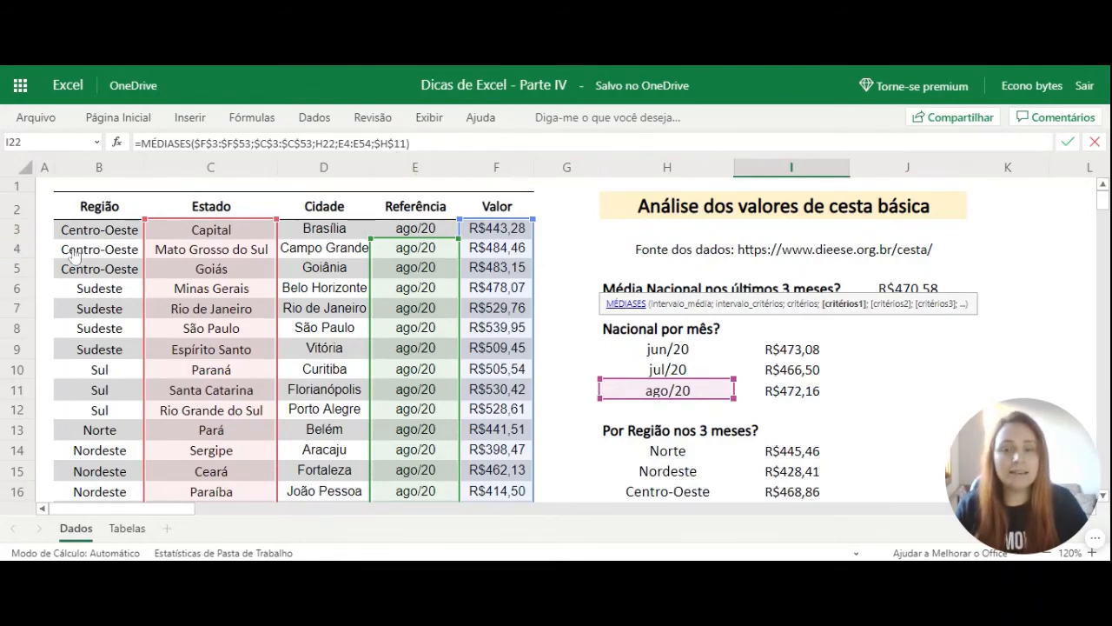
scroll(455, 278, down, 5)
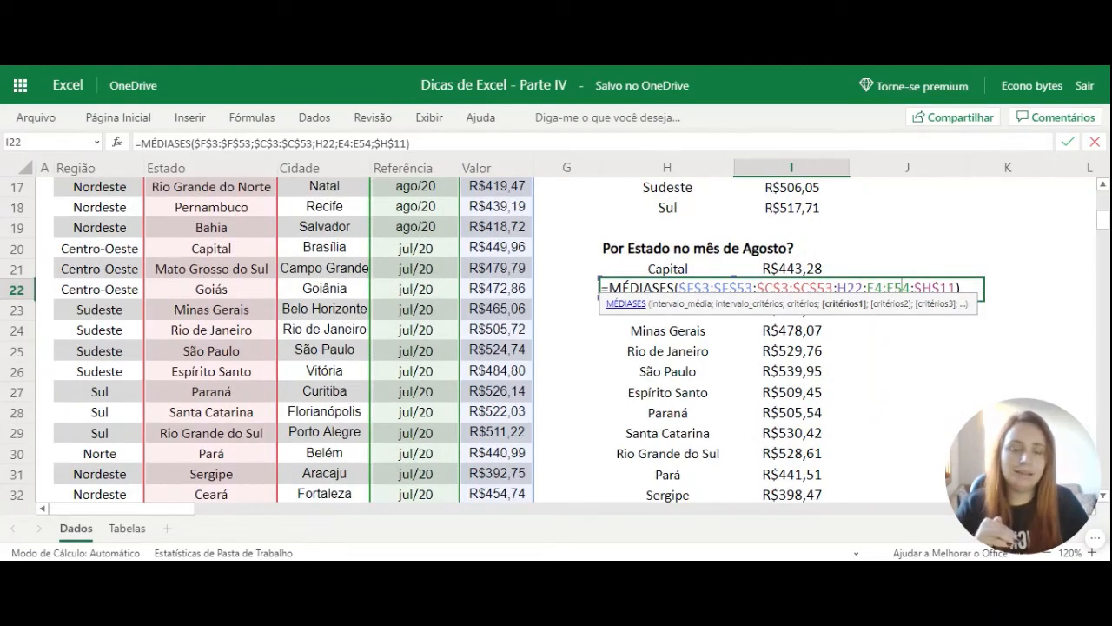
double_click(894, 292)
key(F4)
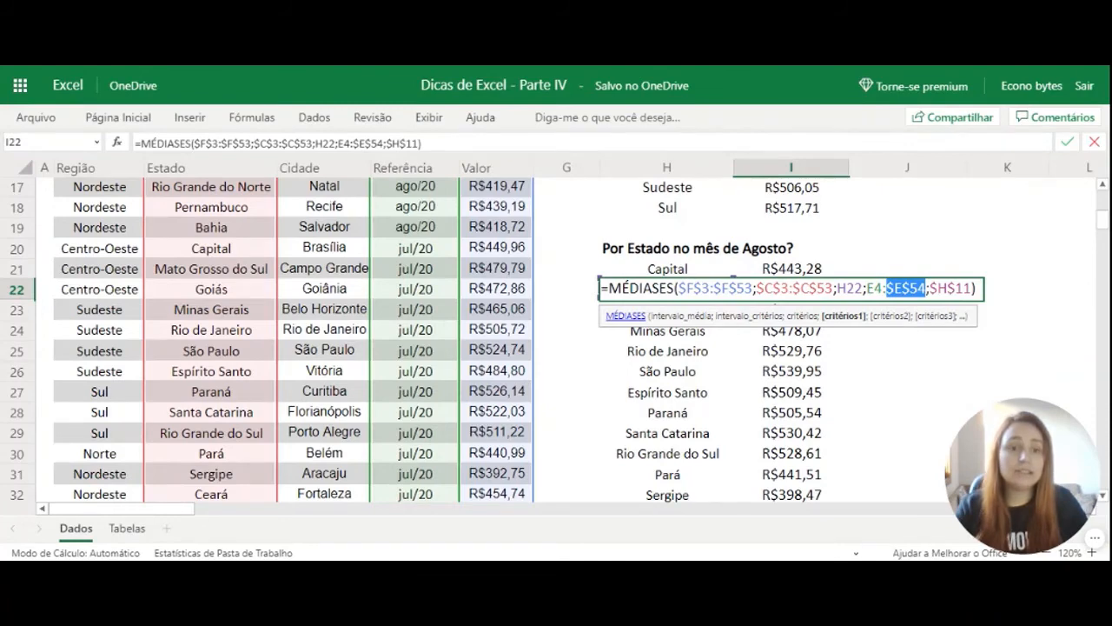
key(Escape)
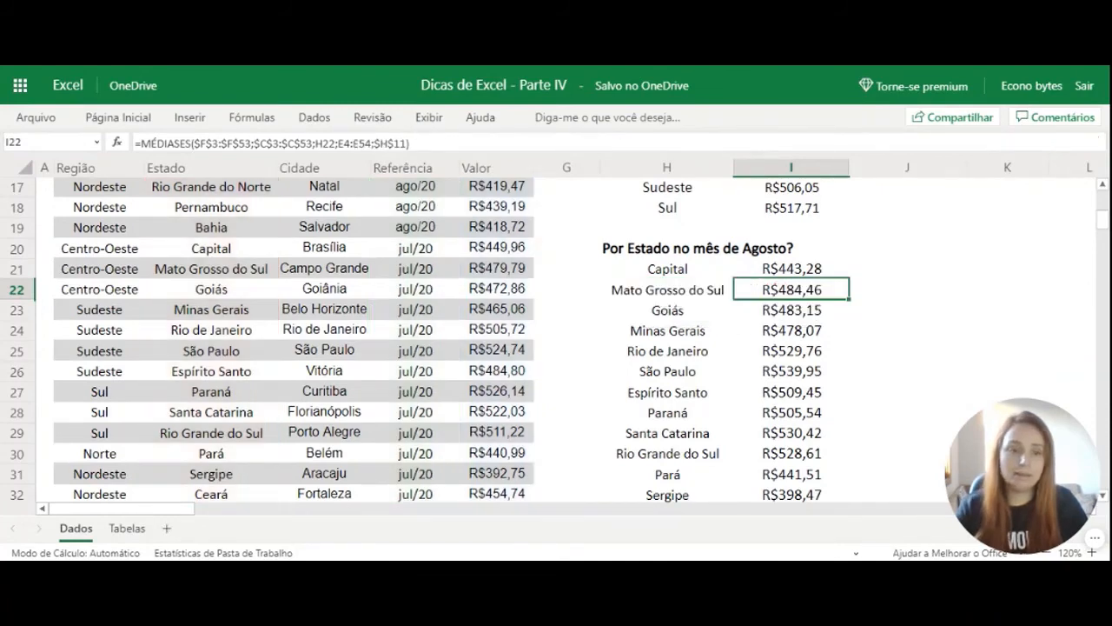
Make the Referência range in the I21 formula absolute again as $E$3:$E$53.
click(820, 271)
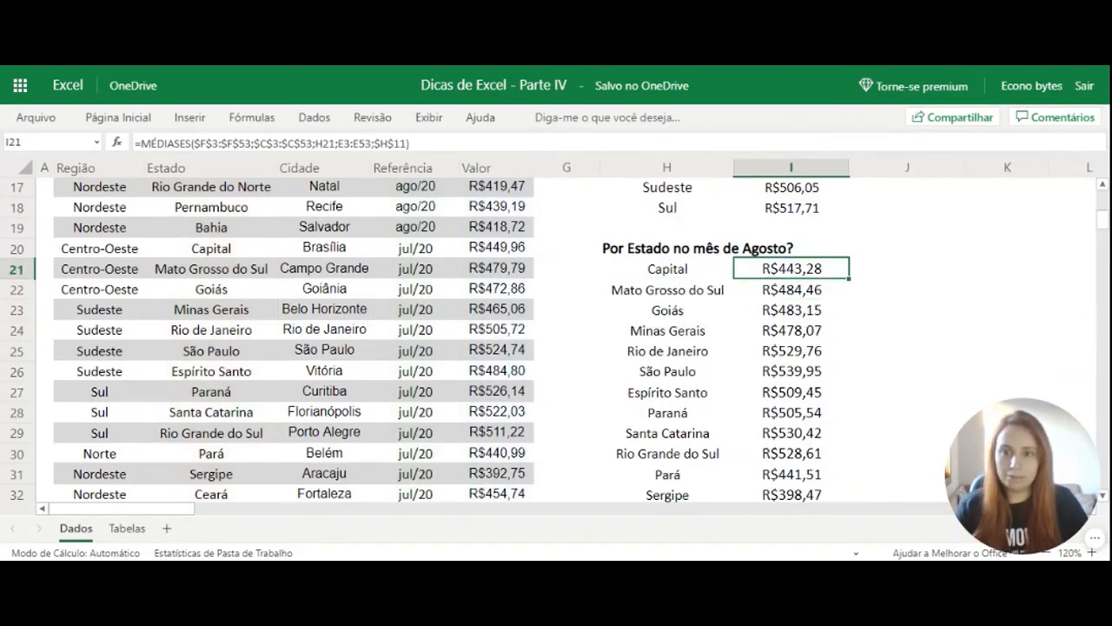
double_click(348, 142)
key(F4)
double_click(379, 142)
key(F4)
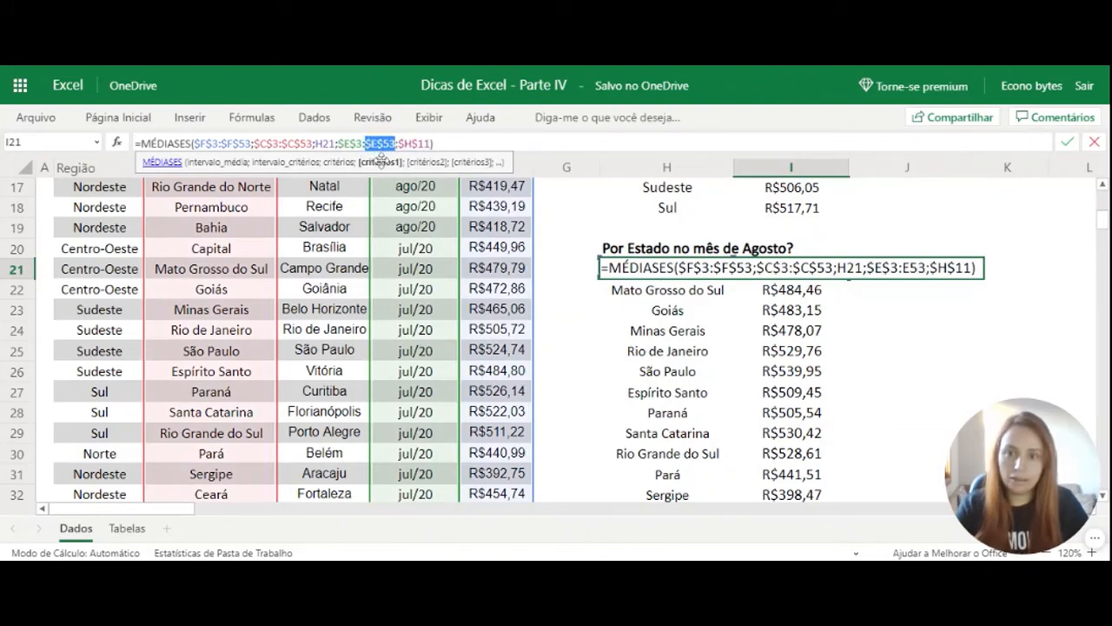
key(Return)
Copy the corrected I21 formula down into I22 for Mato Grosso do Sul.
click(837, 272)
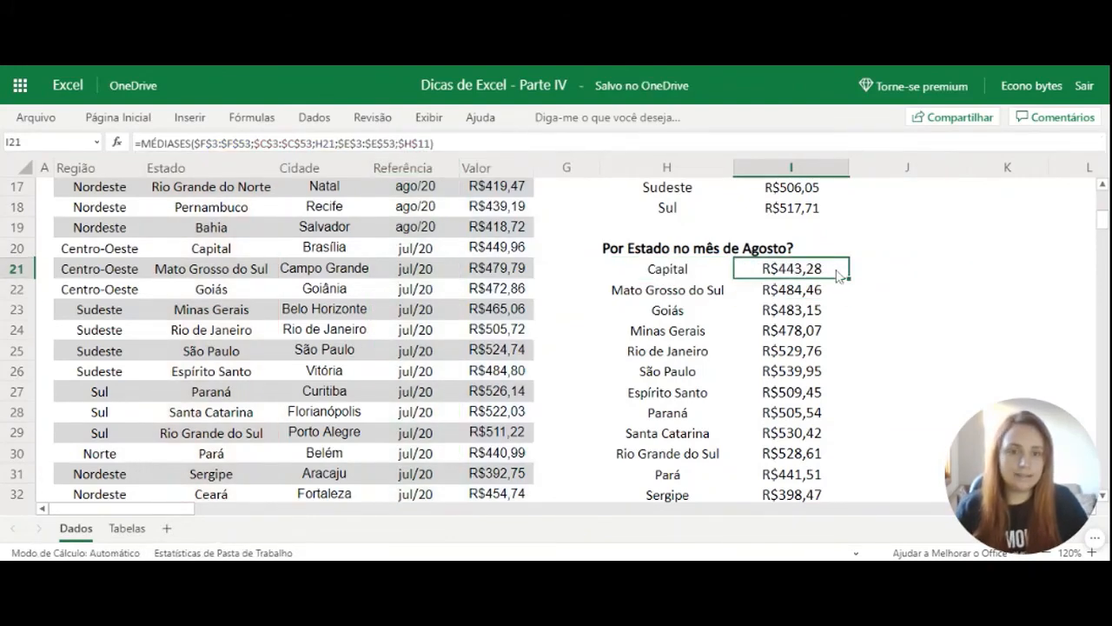
drag(849, 279, 848, 292)
click(792, 286)
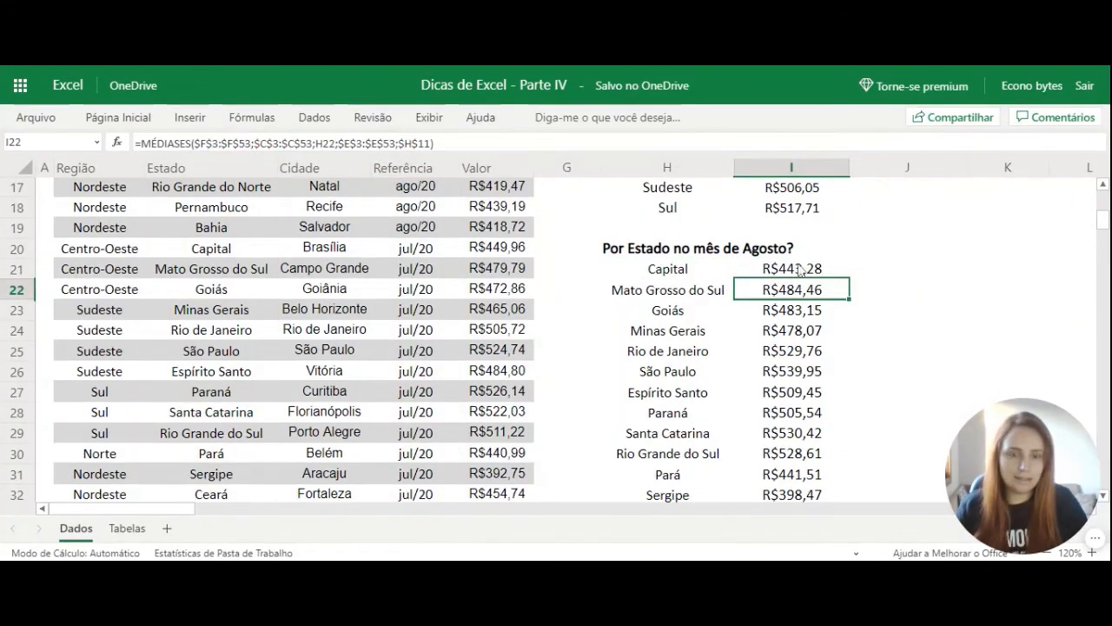
scroll(557, 387, down, 3)
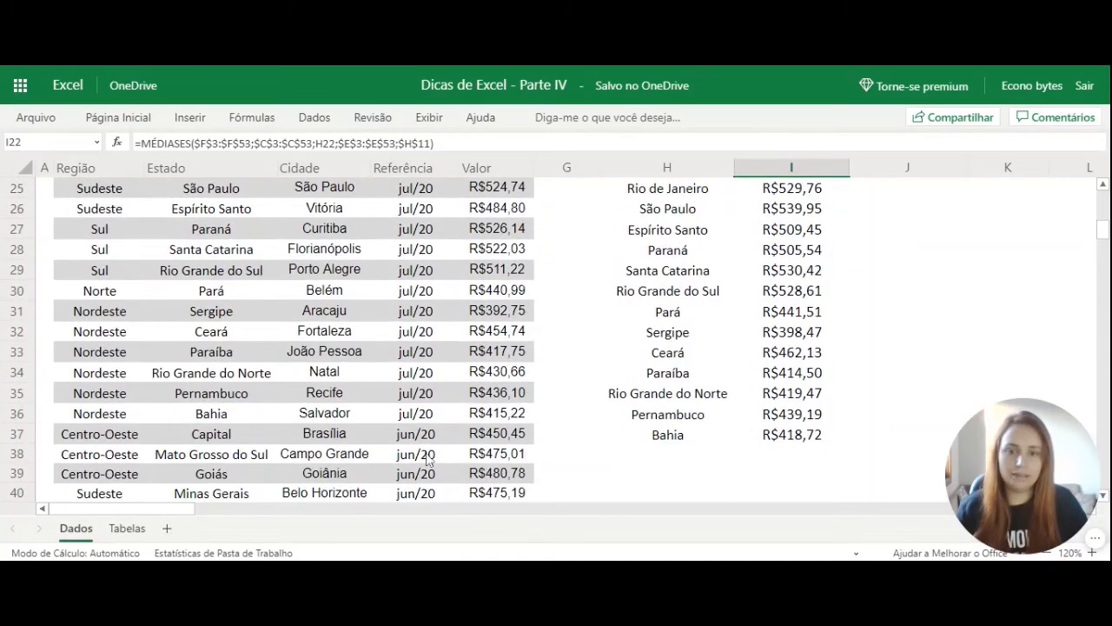
scroll(426, 461, down, 4)
scroll(425, 402, up, 5)
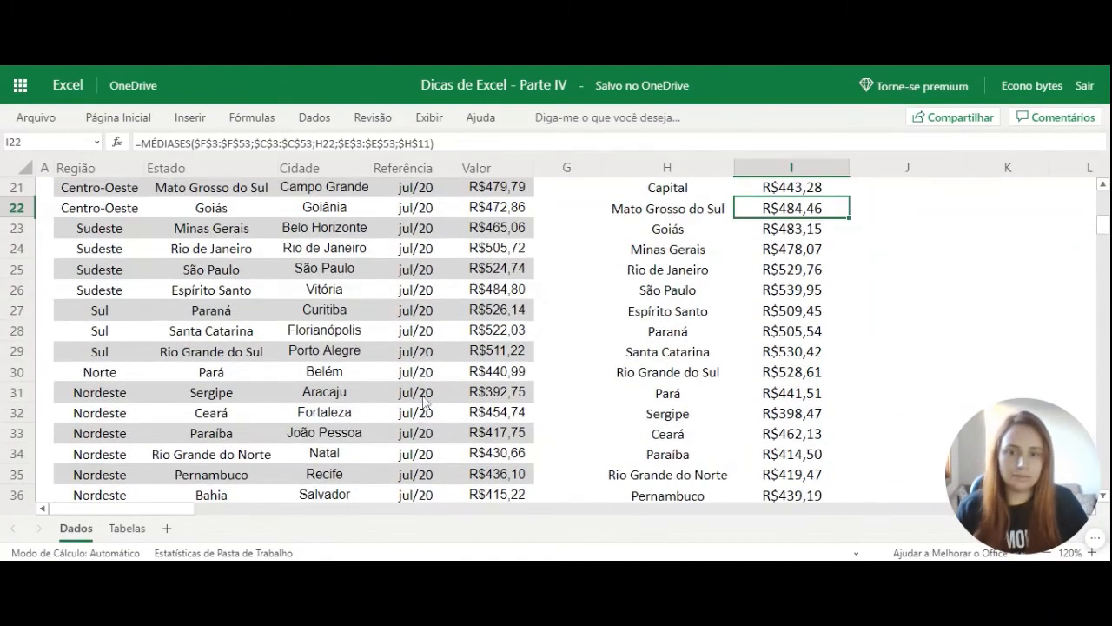
scroll(722, 357, up, 7)
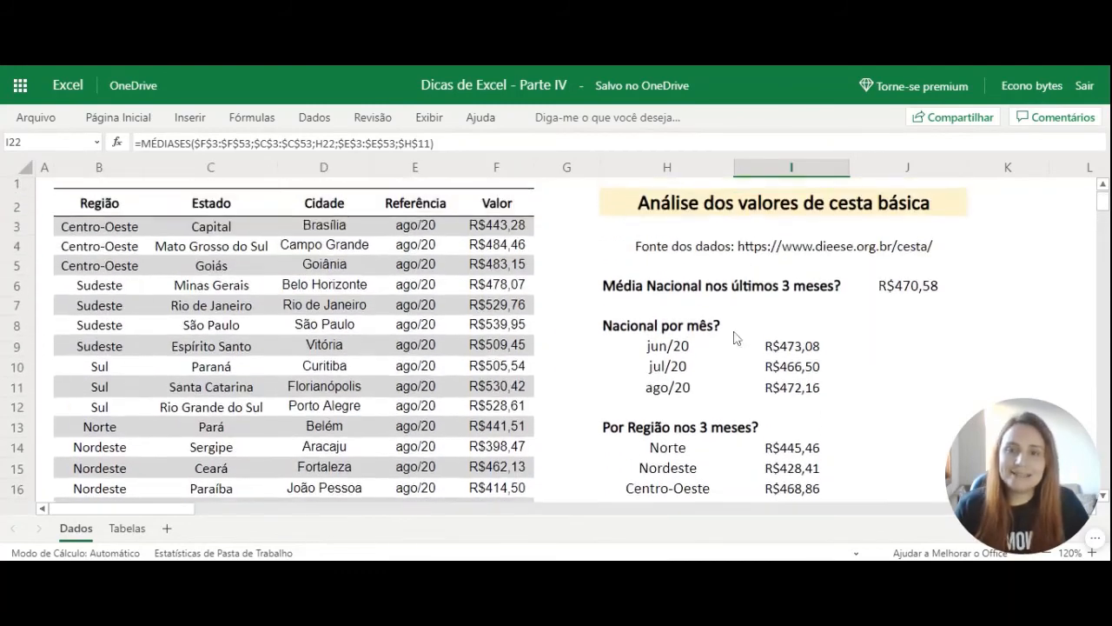